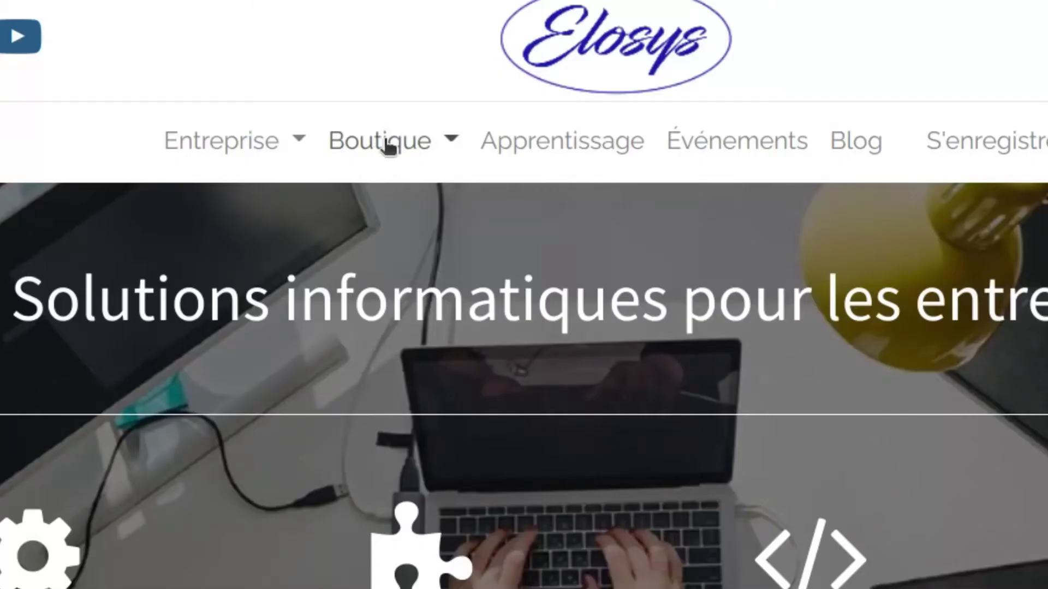
- Search the Elosys shop for "paie" and open the Paie - Algérie product
left_click(388, 146)
left_click(57, 363)
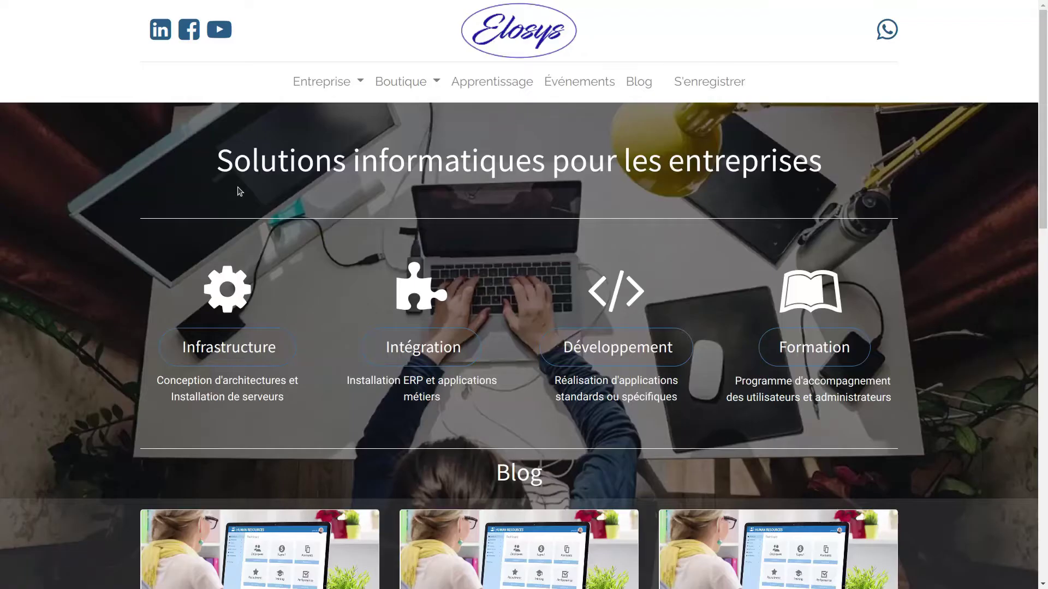
scroll(573, 375, "down", 10)
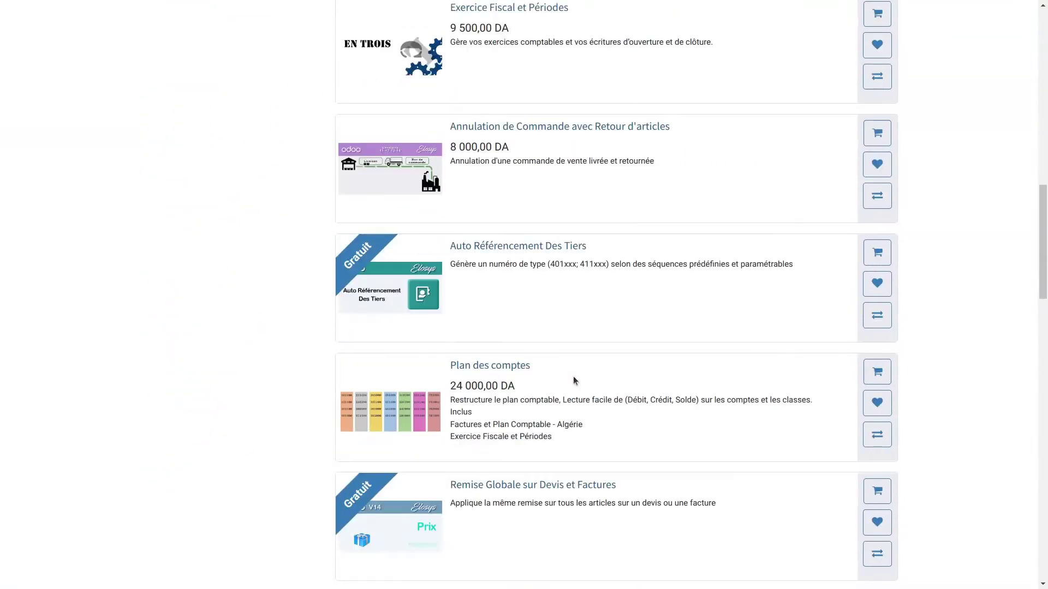
scroll(573, 376, "up", 15)
left_click(371, 164)
type("paie")
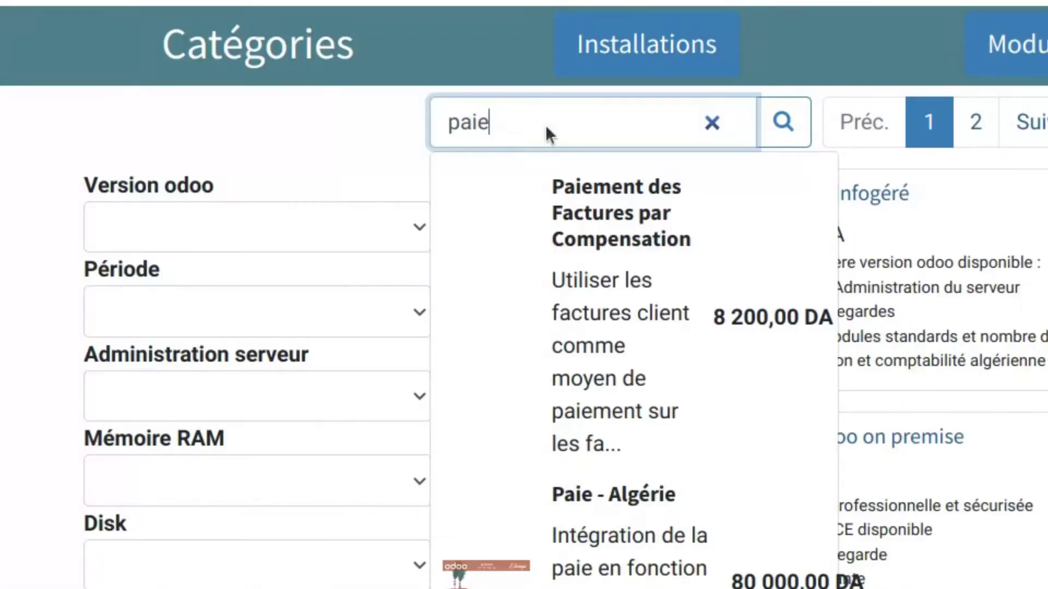
key("Return")
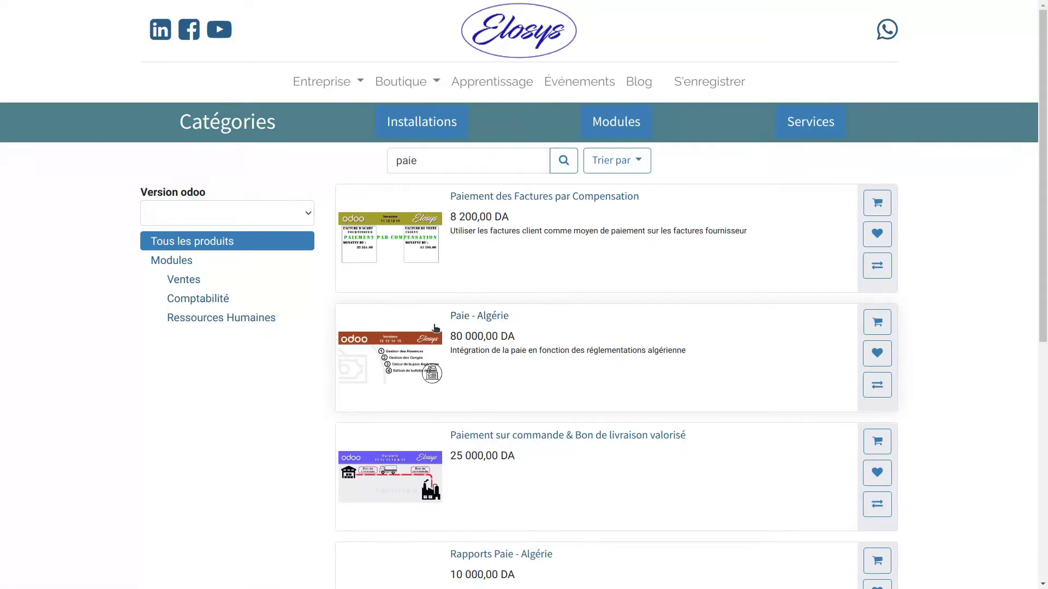
left_click(479, 316)
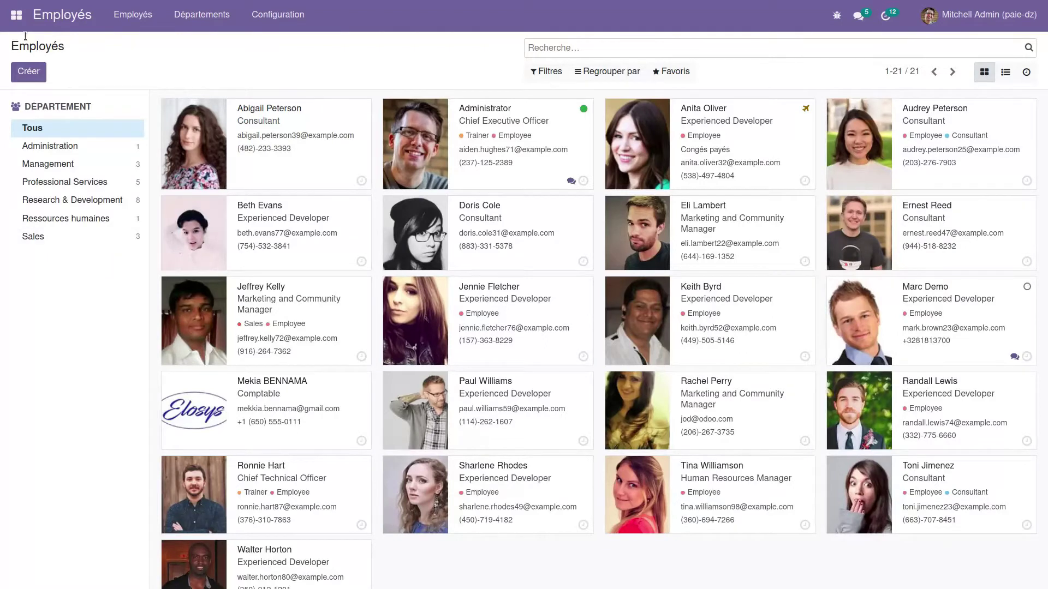
- Create a new employee payslip in Odoo's Paie application and select the employee by name
left_click(16, 14)
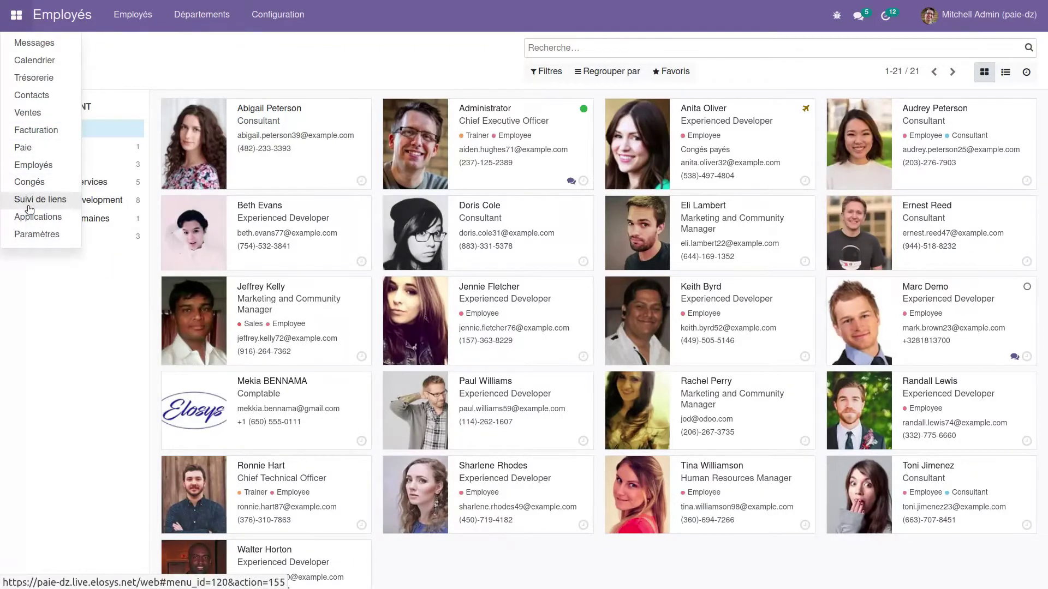
left_click(23, 147)
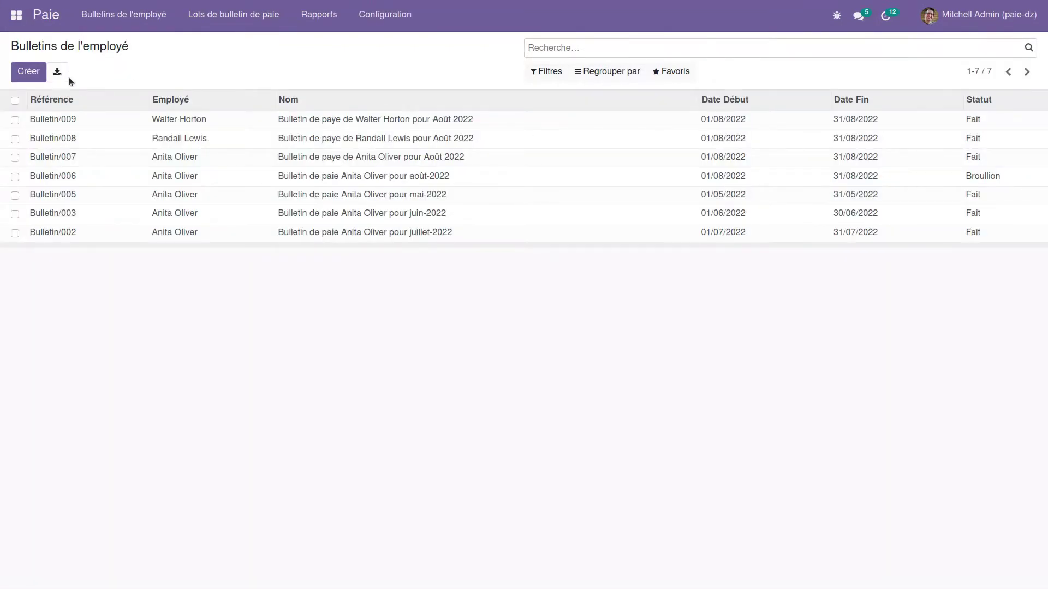
left_click(30, 75)
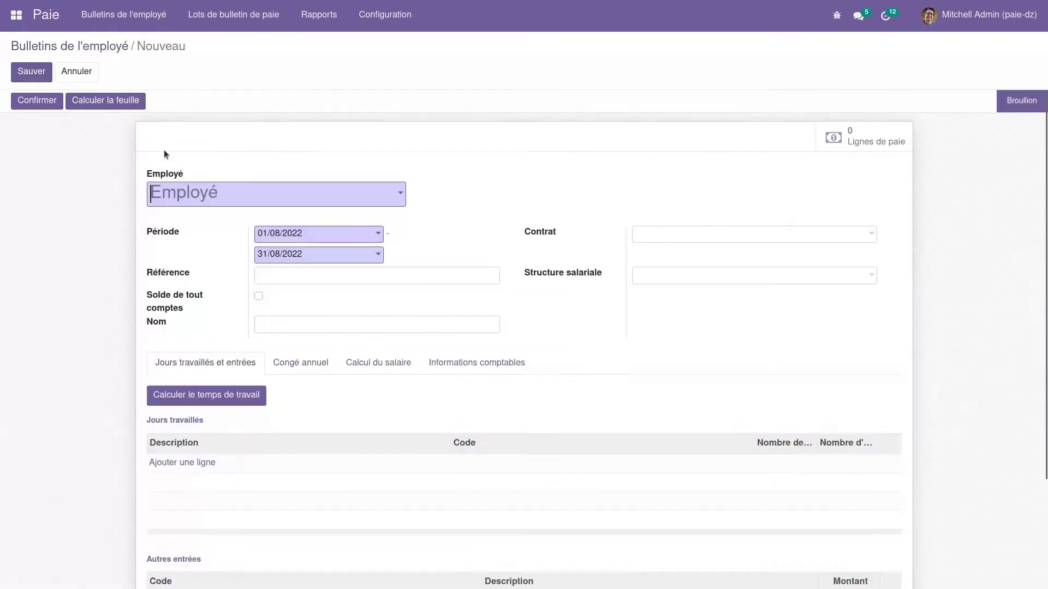
left_click(197, 191)
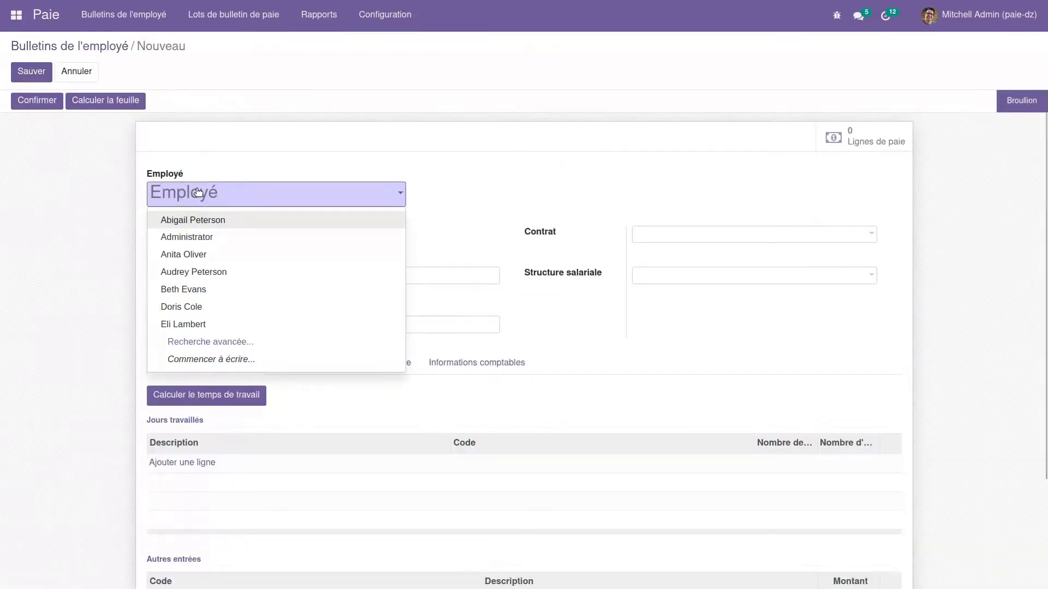
type("meki")
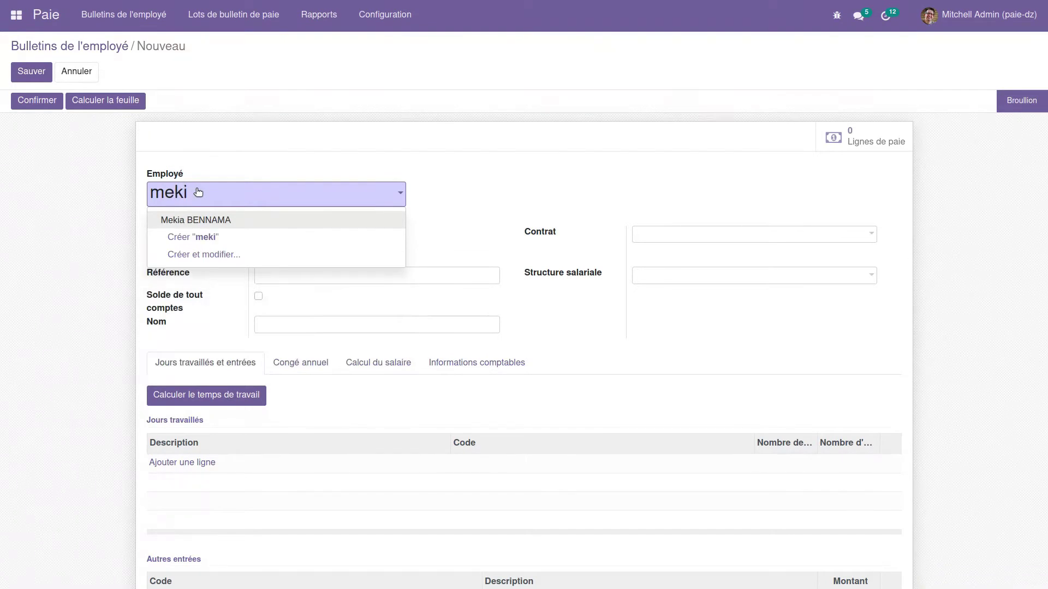
left_click(237, 220)
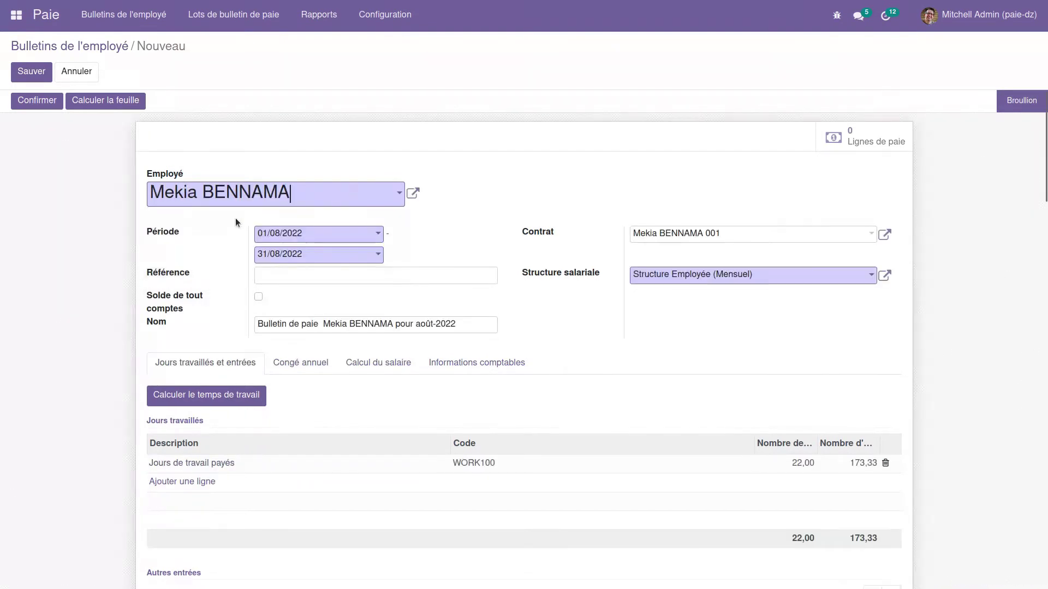
- Set the payslip period from 01/07/2022 to 31/07/2022
left_click(306, 235)
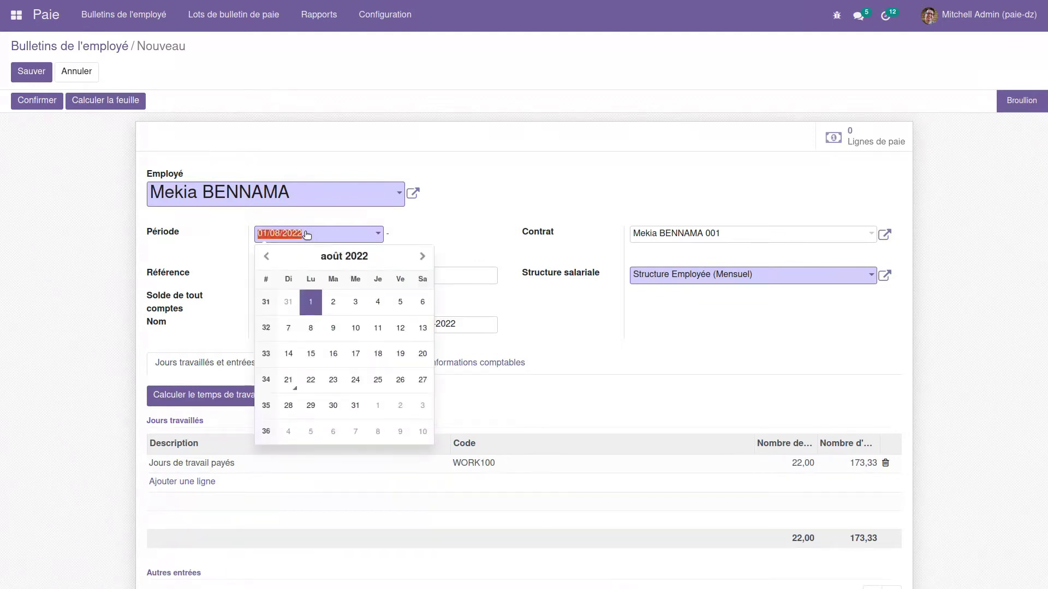
left_click(268, 257)
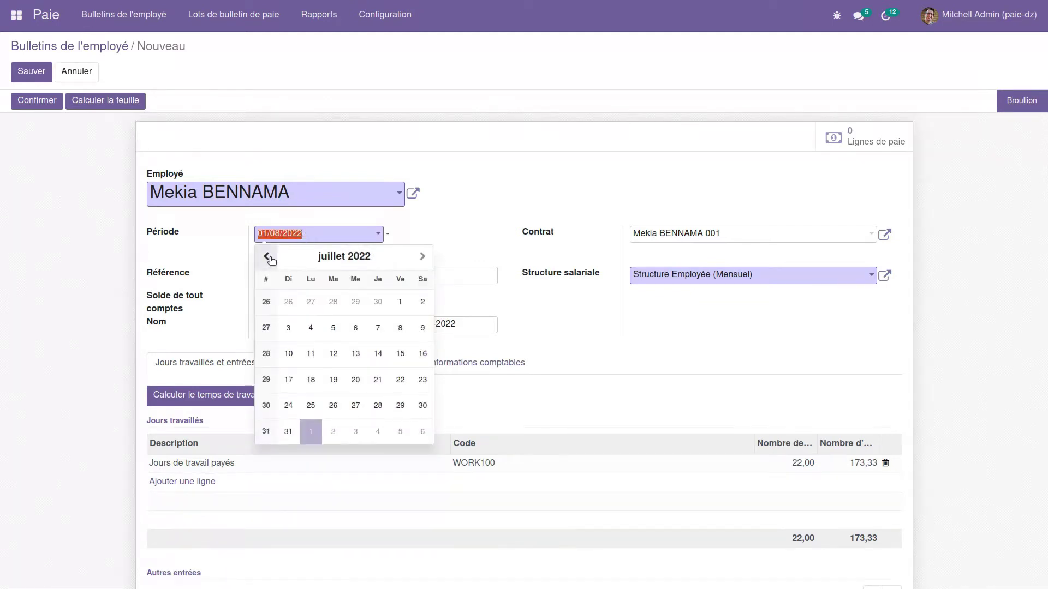
left_click(402, 311)
left_click(351, 256)
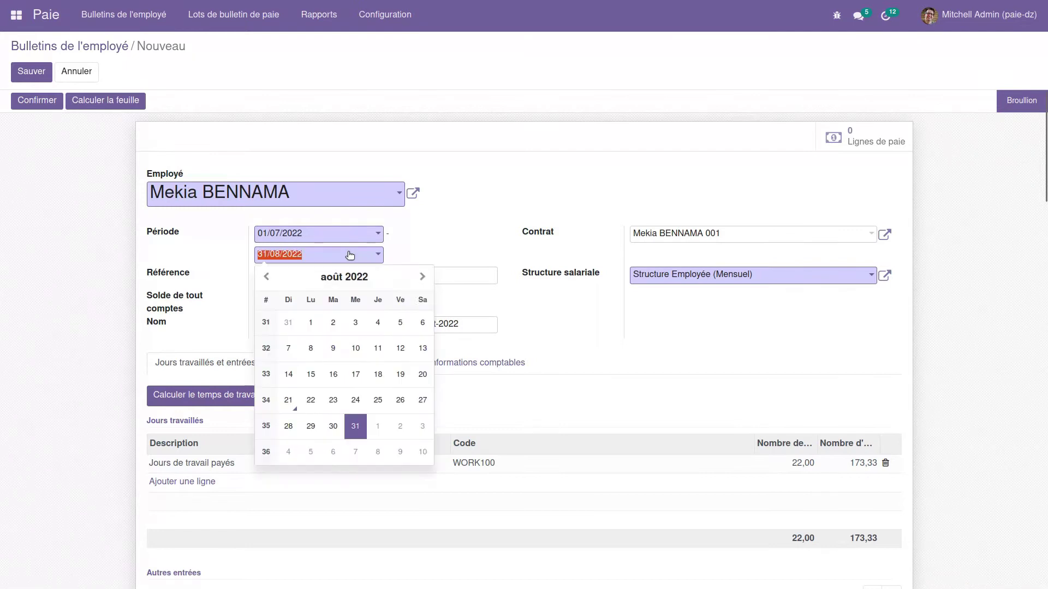
left_click(268, 278)
left_click(288, 452)
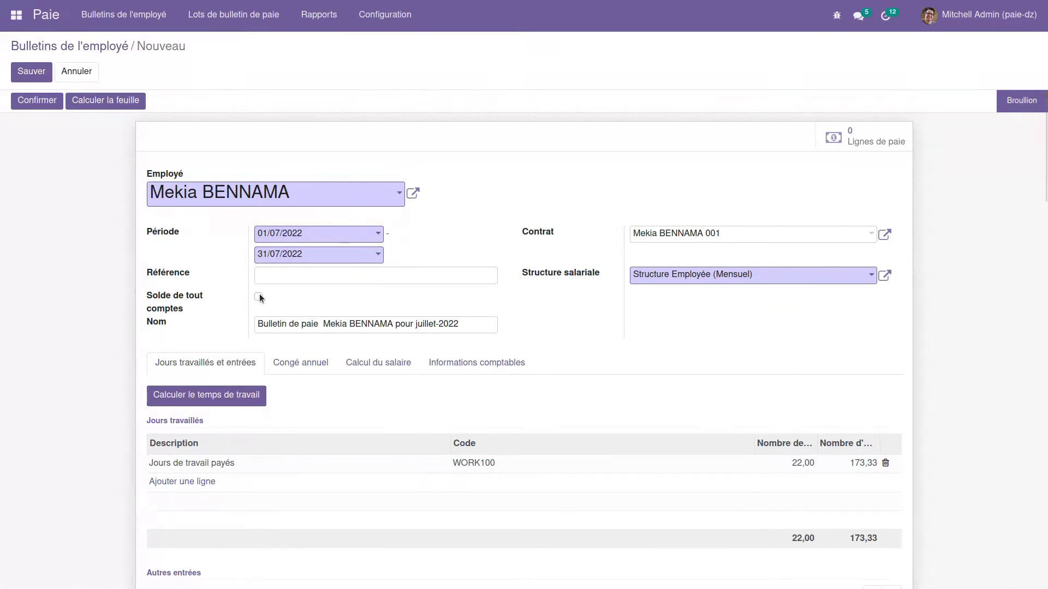
- Open the contract linked to the payslip, review its salary information and benefits, and save it
scroll(297, 228, "down", 2)
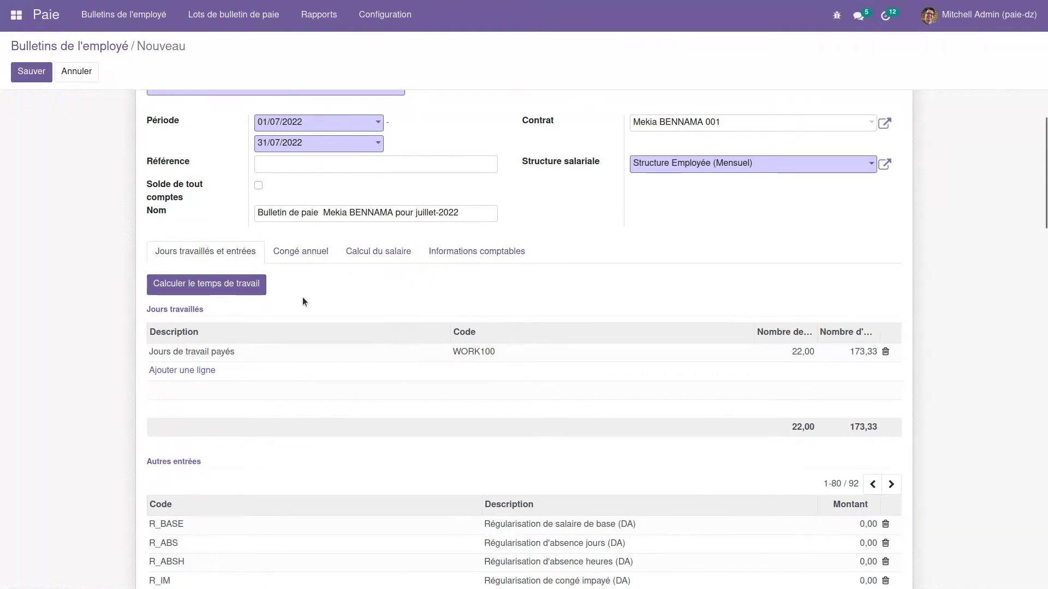
scroll(304, 301, "down", 1)
scroll(304, 300, "down", 1)
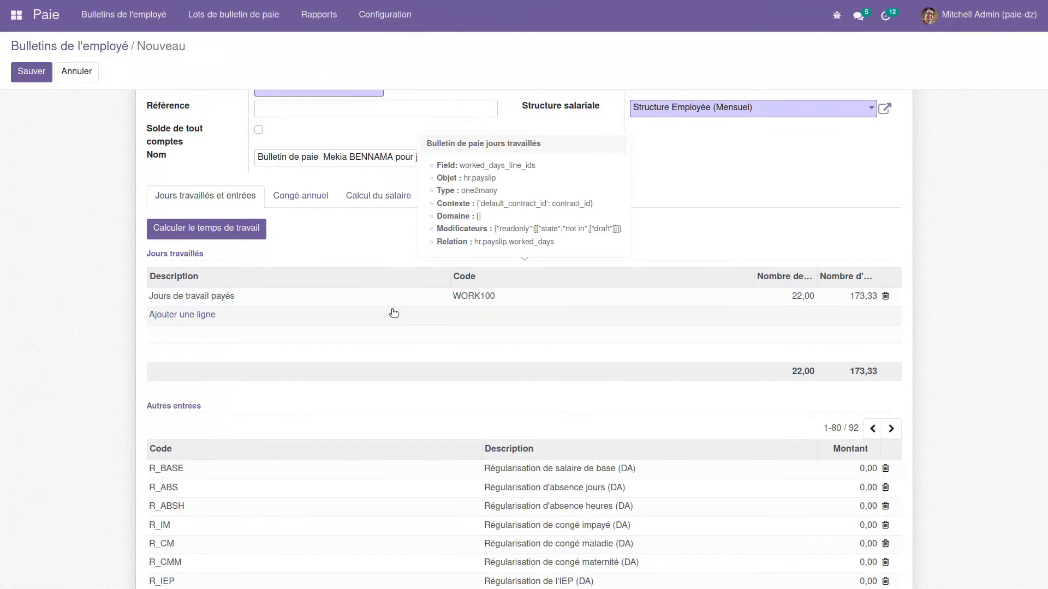
scroll(393, 312, "up", 2)
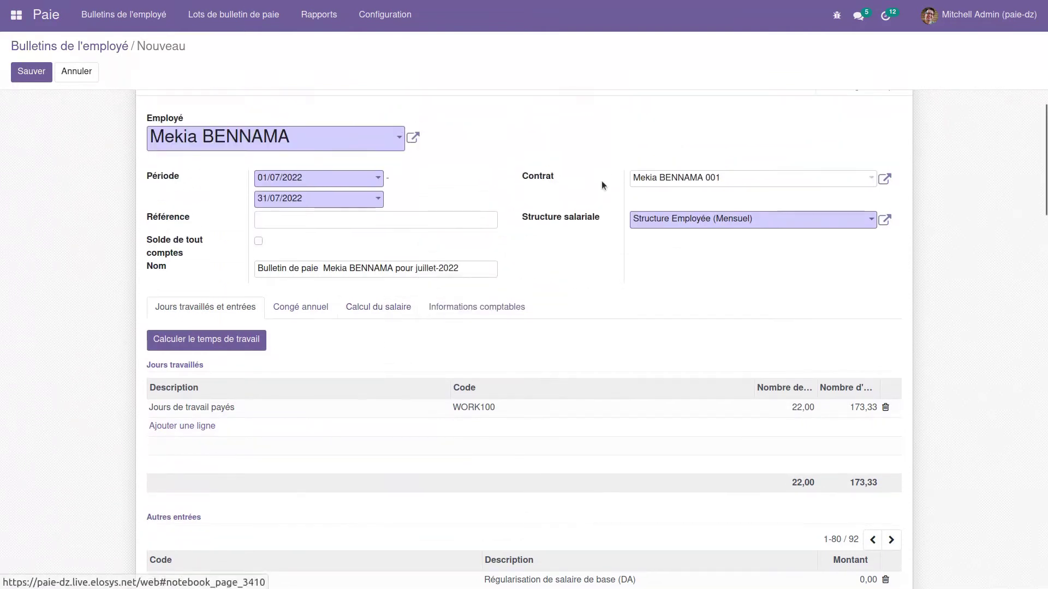
left_click(884, 181)
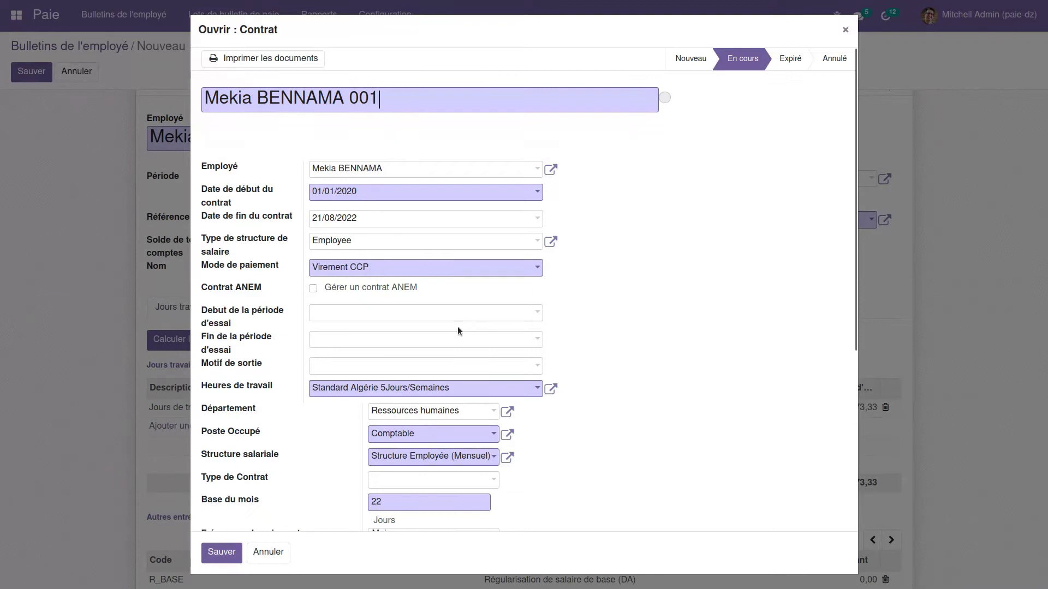
scroll(363, 361, "down", 5)
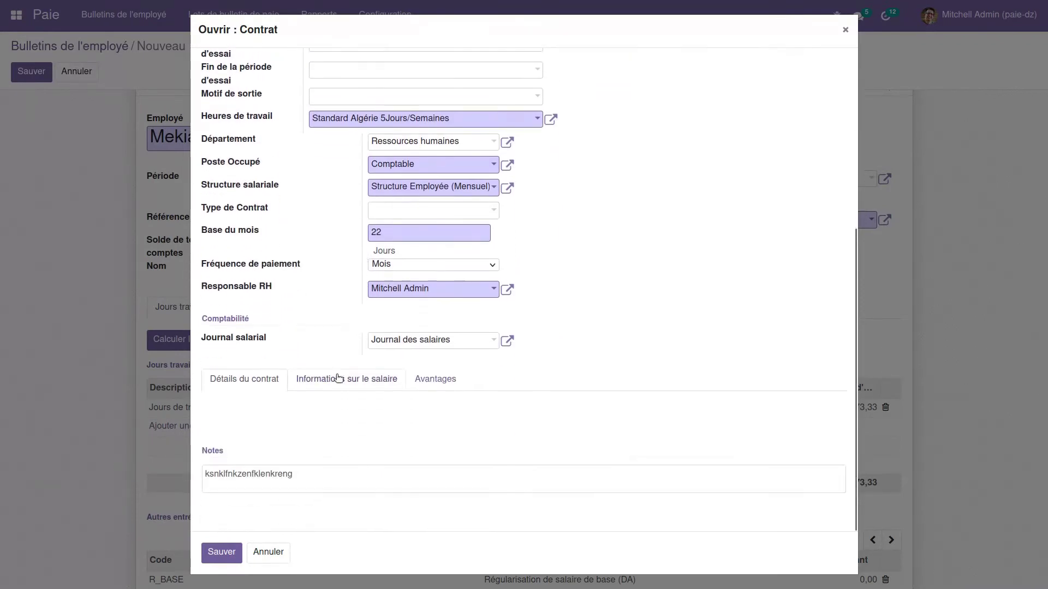
left_click(334, 380)
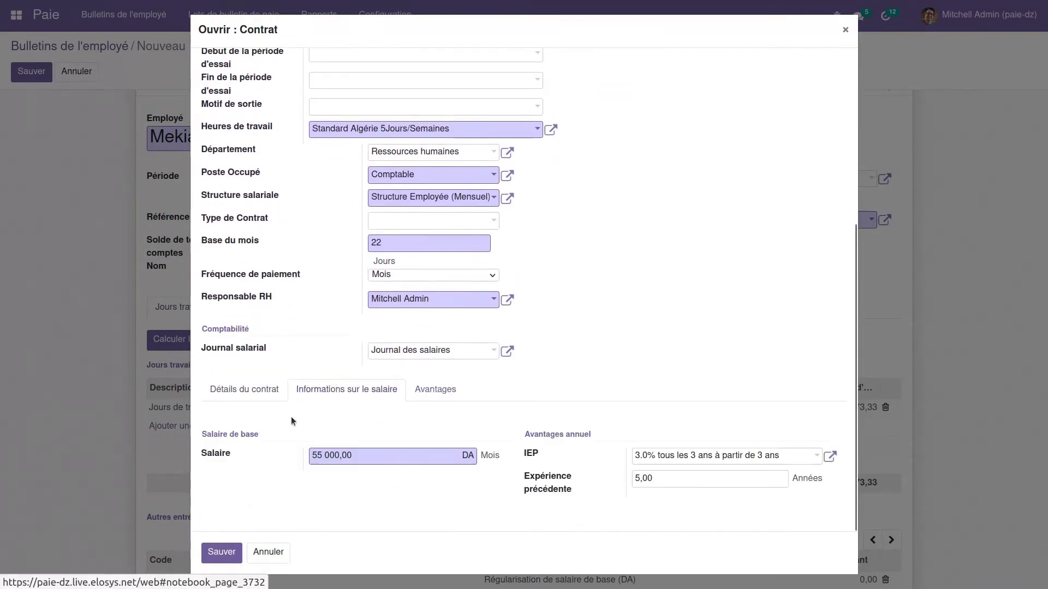
left_click(437, 397)
scroll(438, 397, "down", 2)
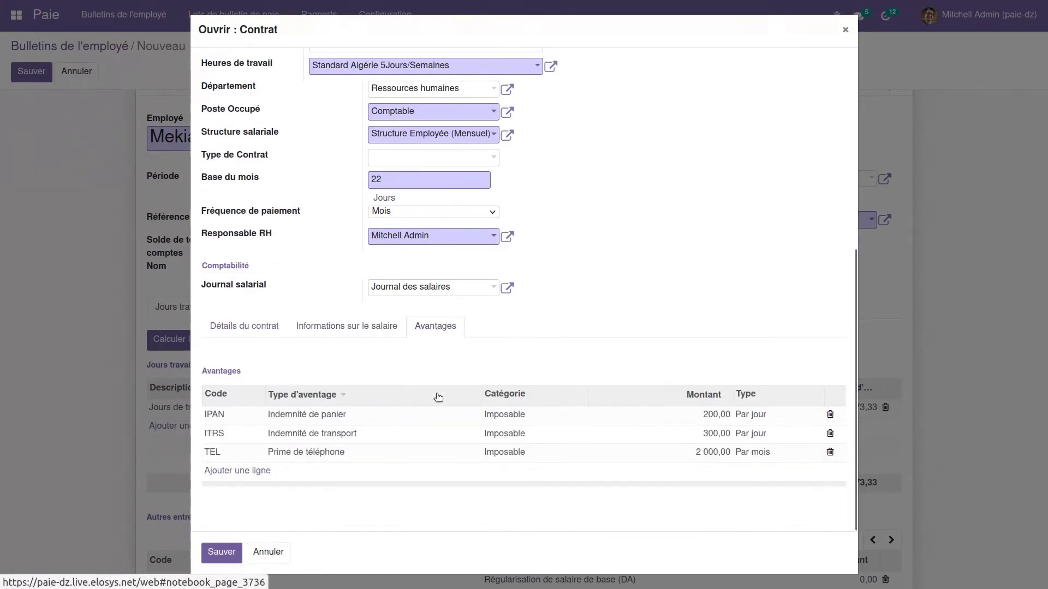
left_click(234, 553)
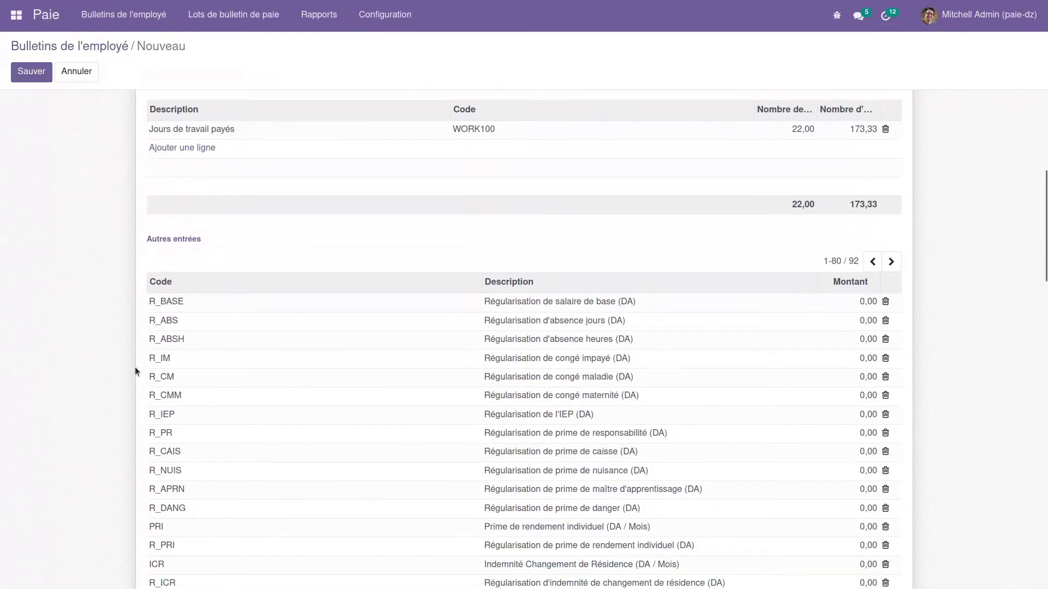
- Review the Autres entrées list and expand its paging range to show all lines on one page
scroll(178, 239, "down", 1)
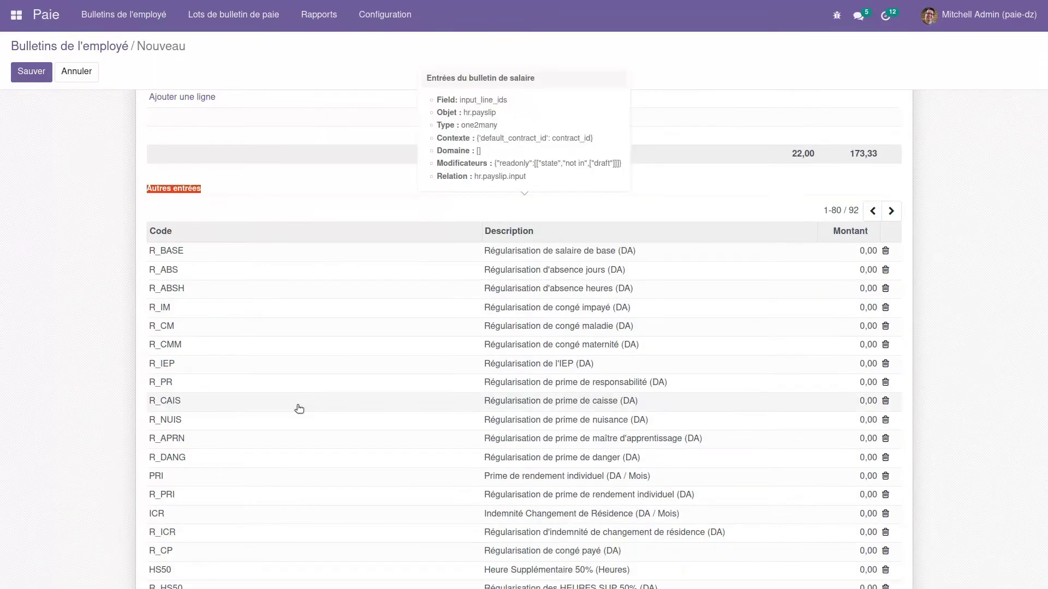
scroll(300, 409, "down", 10)
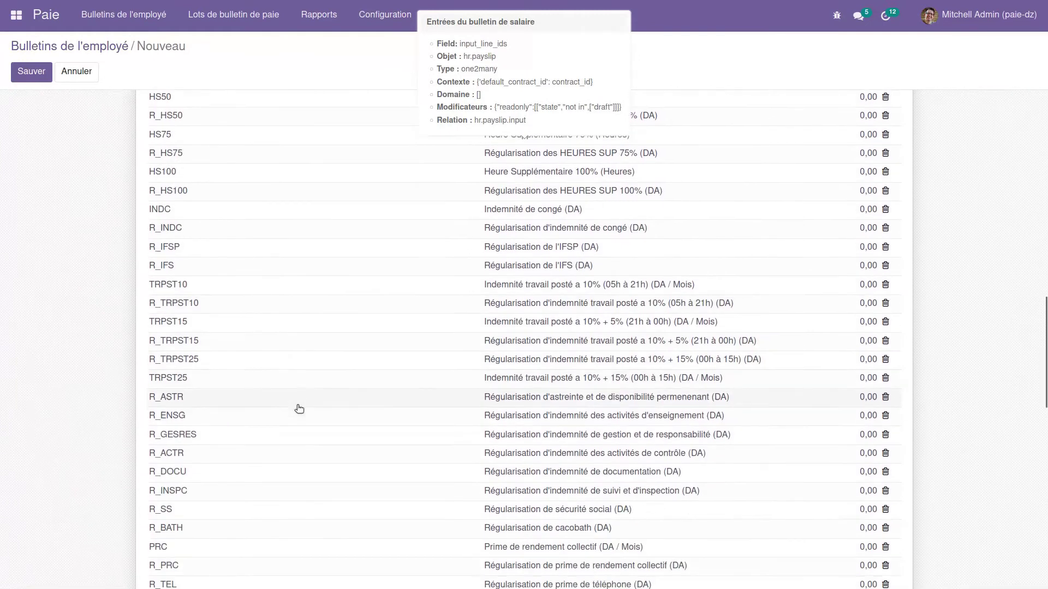
scroll(299, 409, "up", 6)
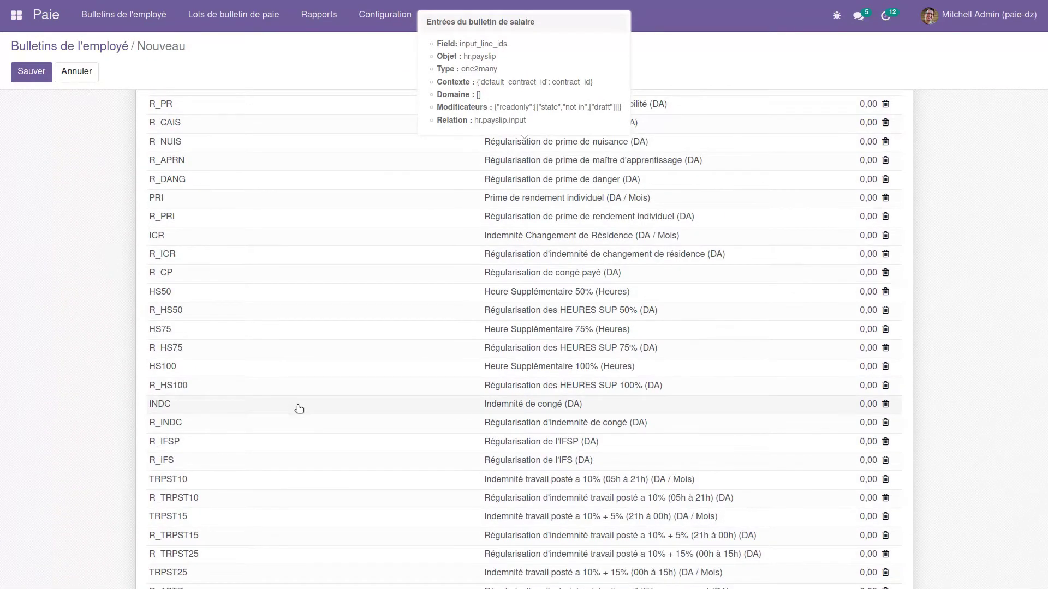
scroll(299, 409, "up", 5)
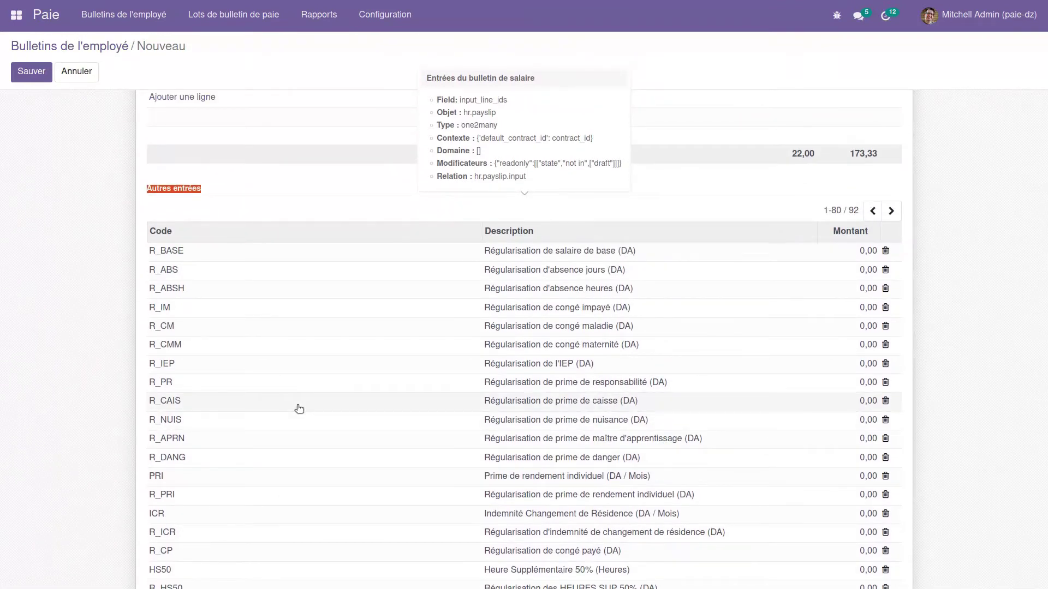
left_click(841, 207)
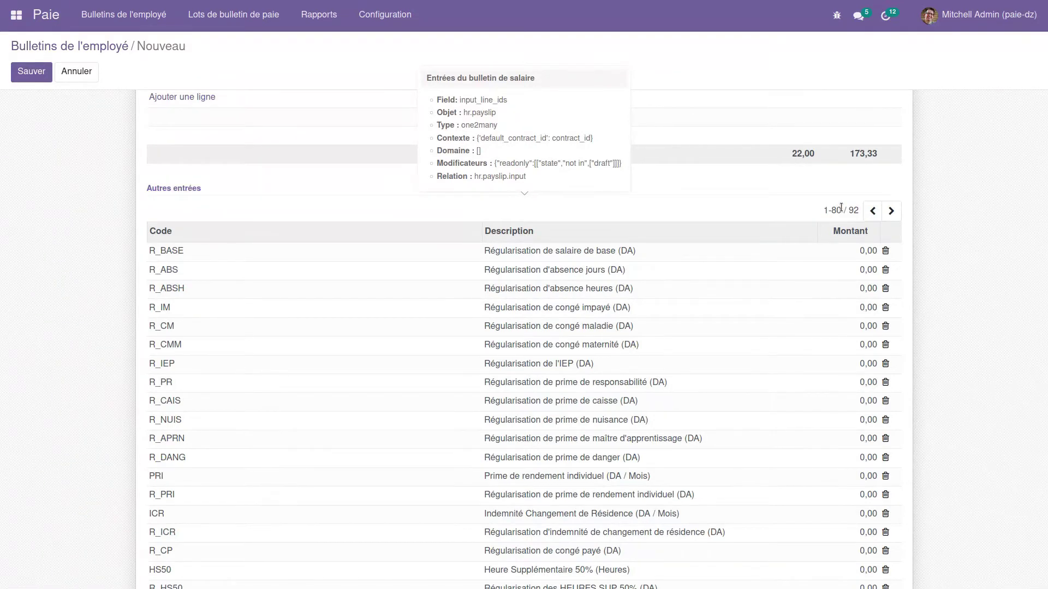
double_click(835, 210)
left_click(832, 211)
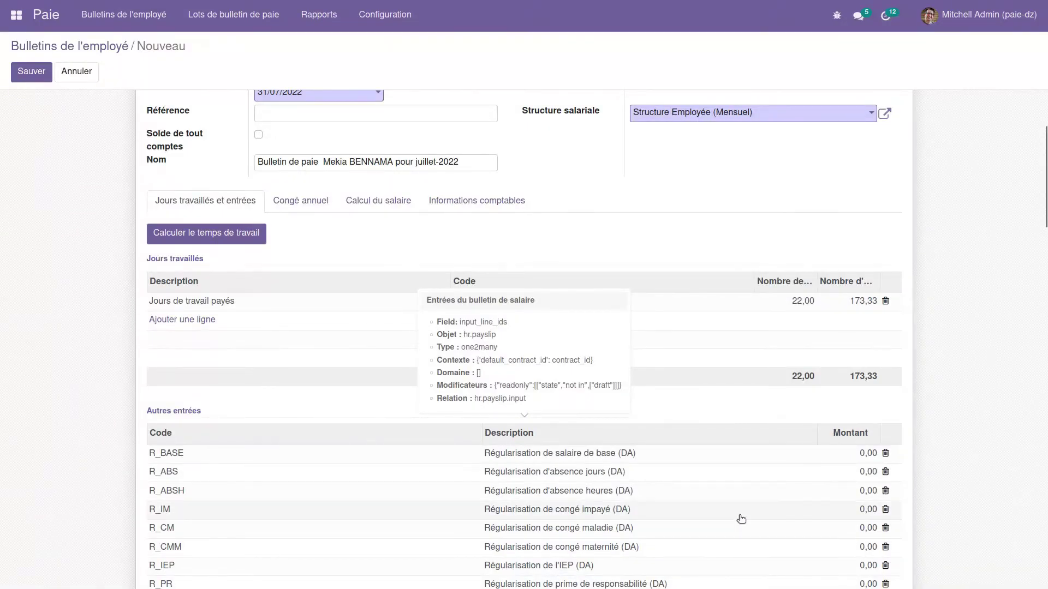
- Set the amount of the Prime de rendement individuel (PRI) line in Autres entrées to 1200
scroll(737, 517, "down", 5)
scroll(741, 519, "down", 15)
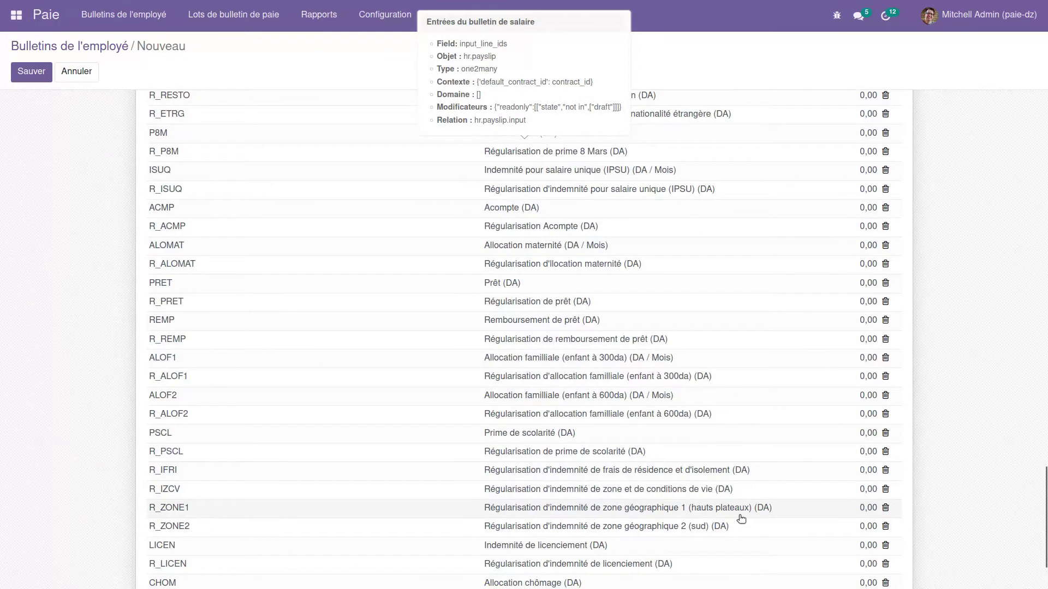
scroll(740, 518, "down", 2)
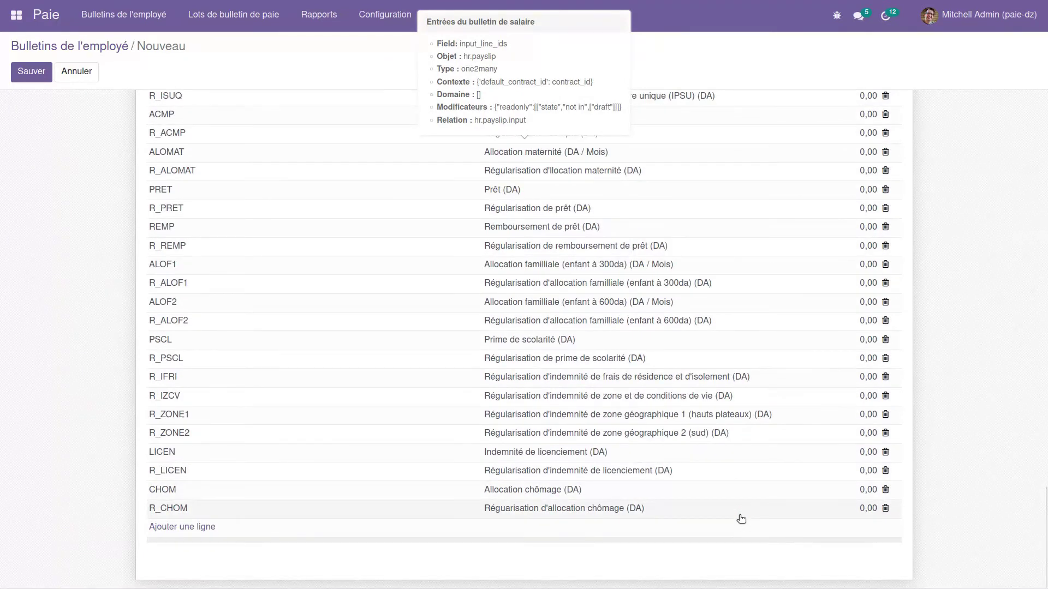
scroll(740, 519, "up", 15)
scroll(740, 518, "up", 8)
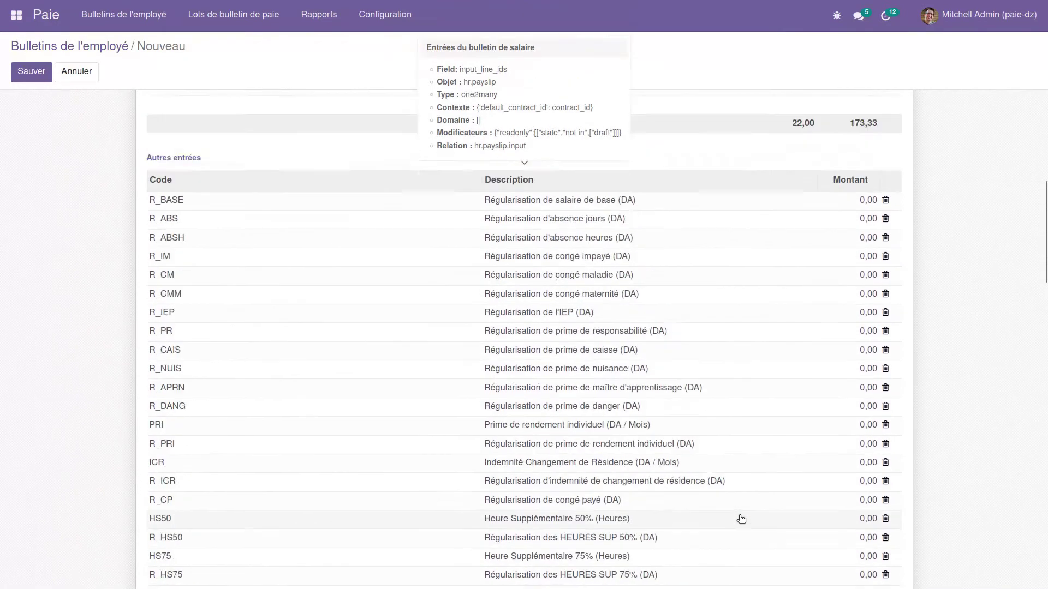
scroll(740, 518, "down", 1)
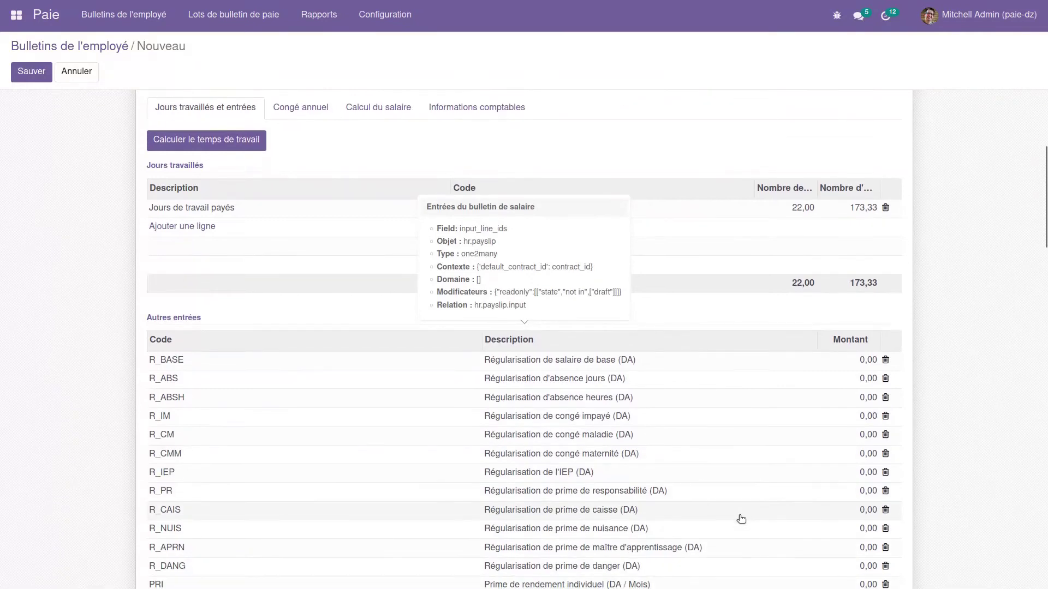
scroll(740, 518, "down", 7)
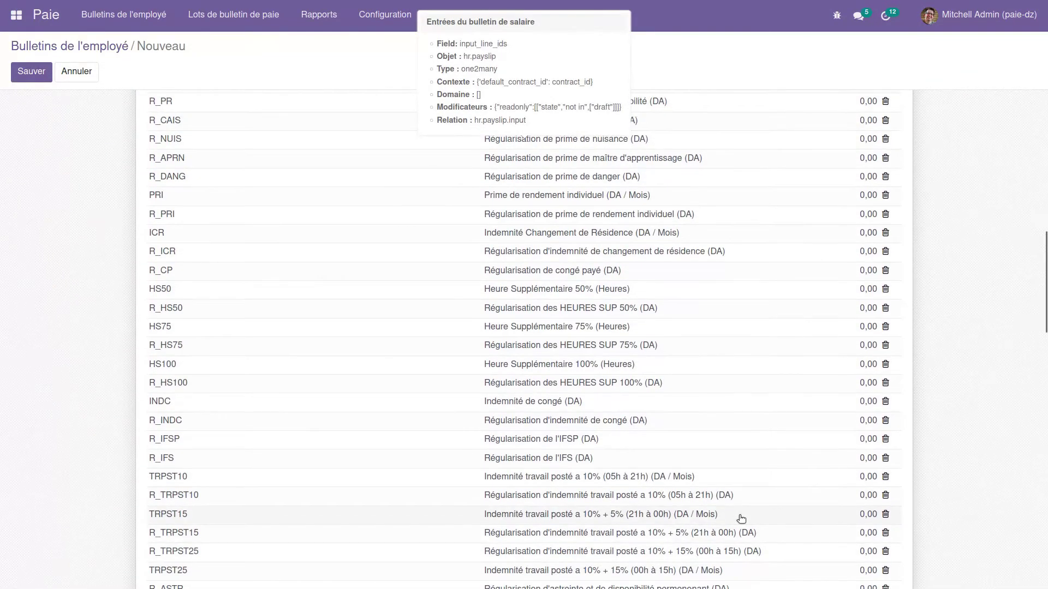
left_click(756, 199)
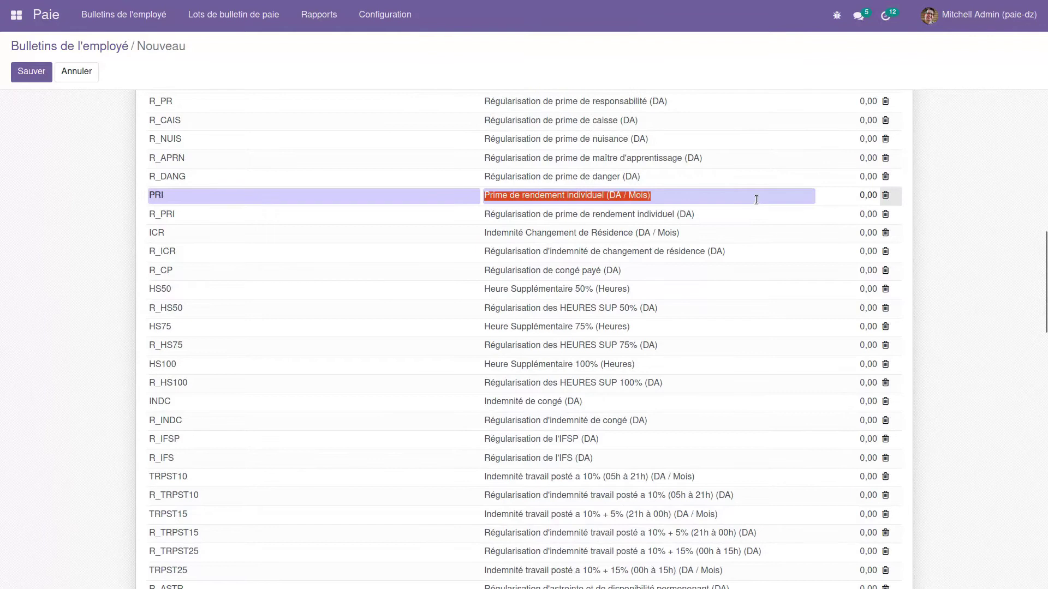
key("Tab")
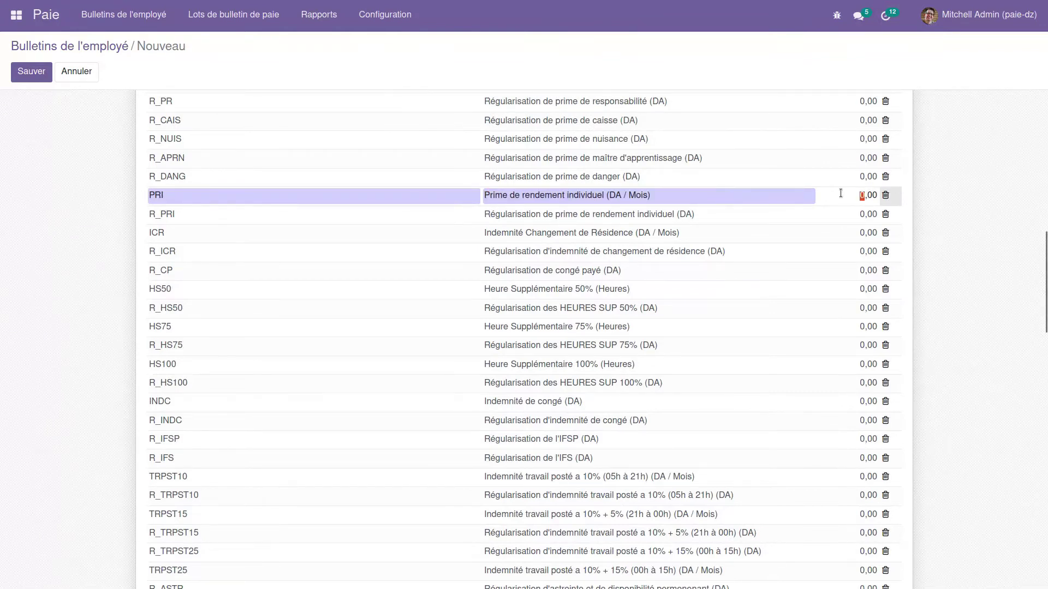
type("12000")
- Check the remaining Autres entrées lines and compute the payslip sheet
scroll(101, 219, "up", 15)
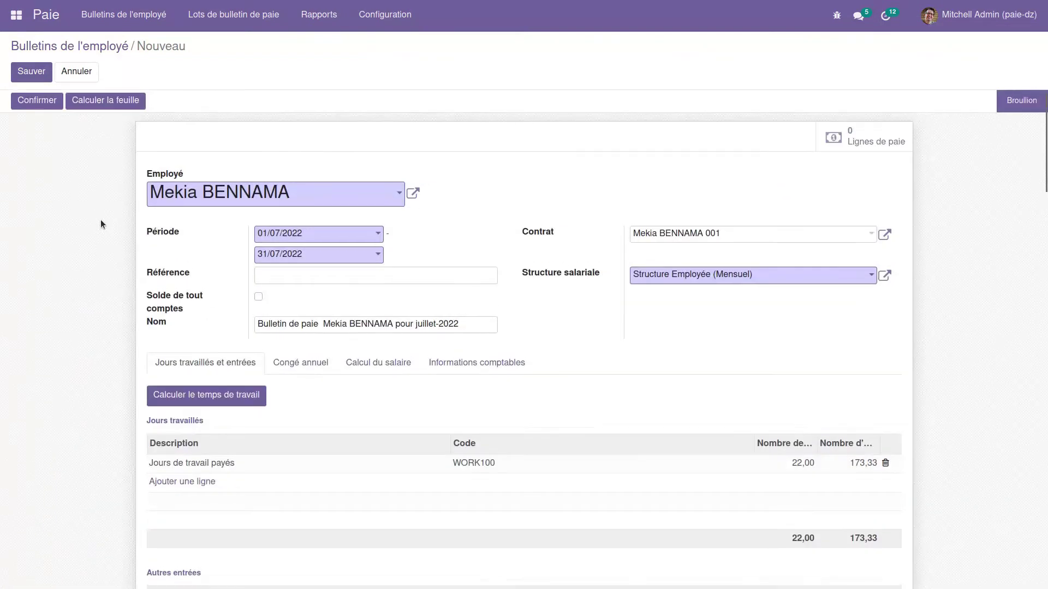
scroll(101, 219, "down", 15)
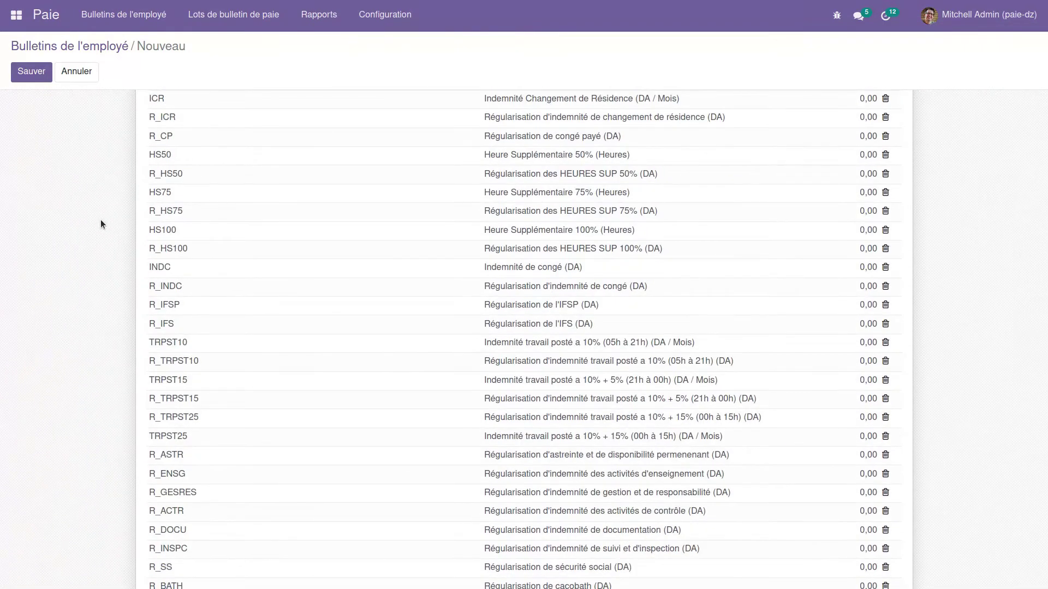
scroll(100, 219, "down", 5)
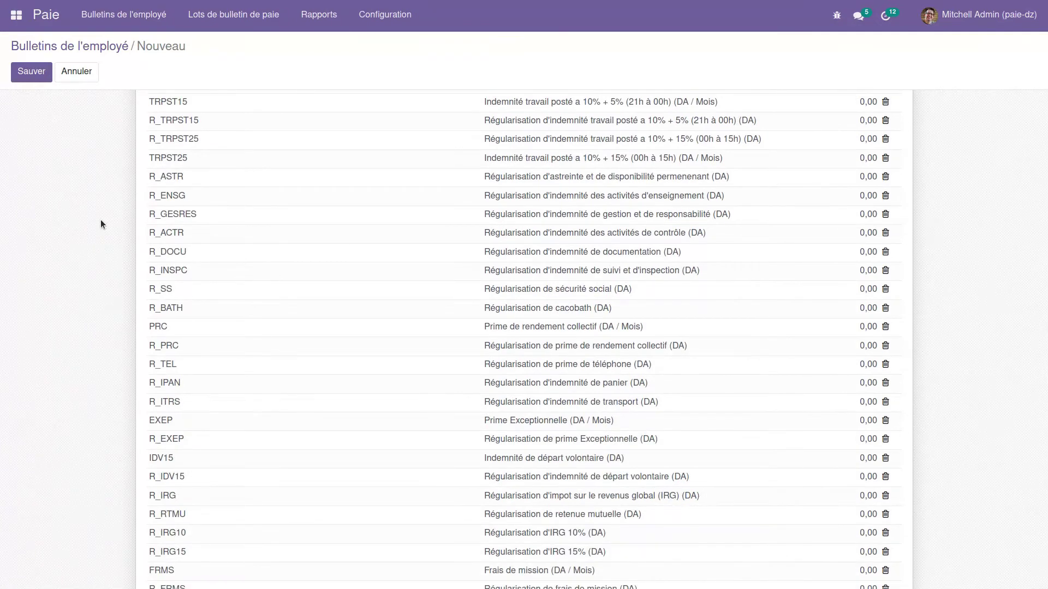
scroll(101, 223, "up", 20)
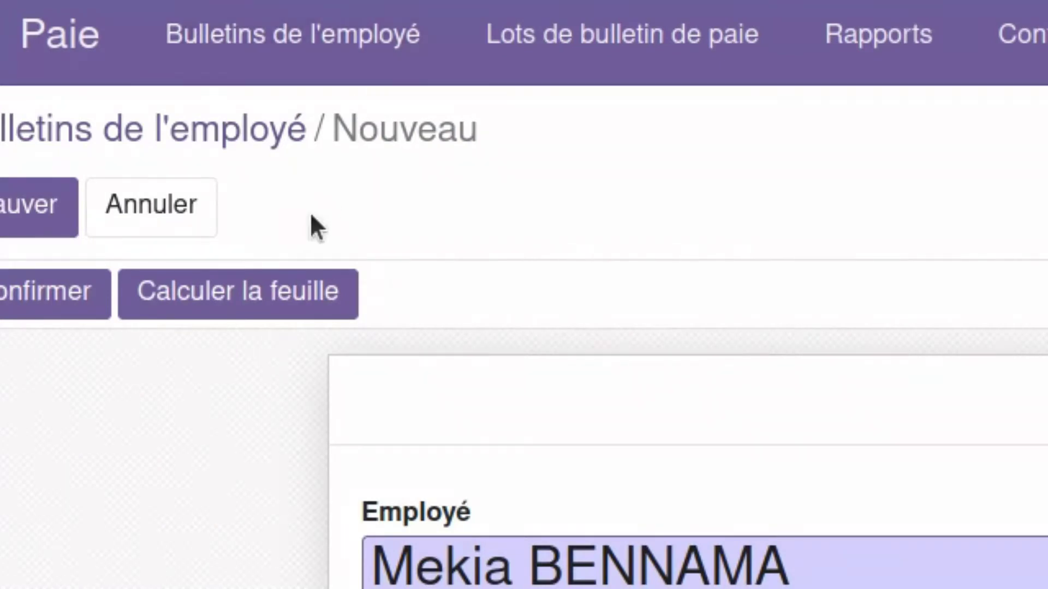
left_click(273, 291)
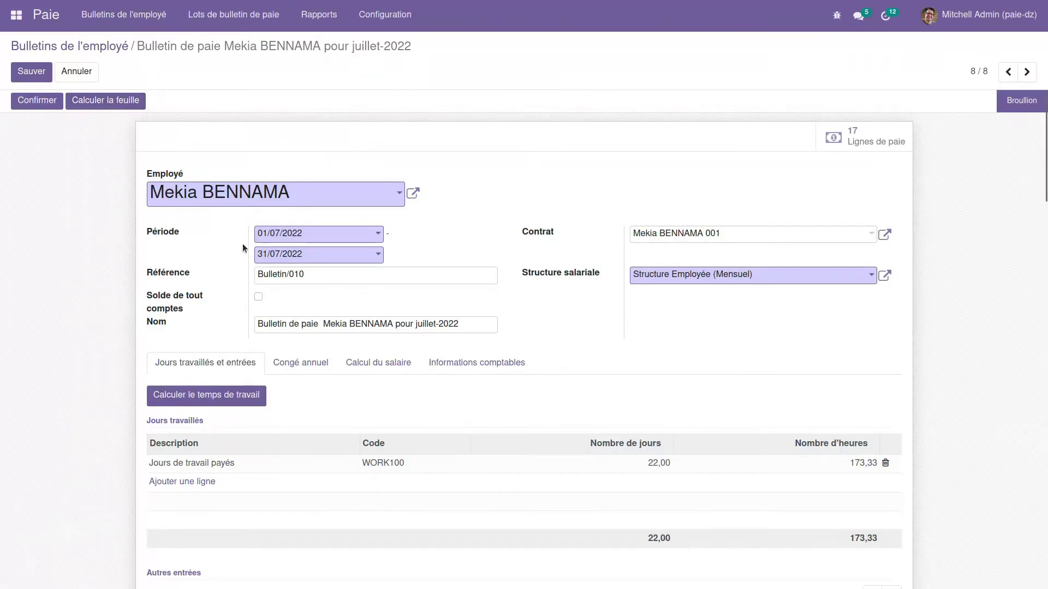
- Review the computed salary lines down to Salaire Net and the payslip's accounting information
left_click(378, 363)
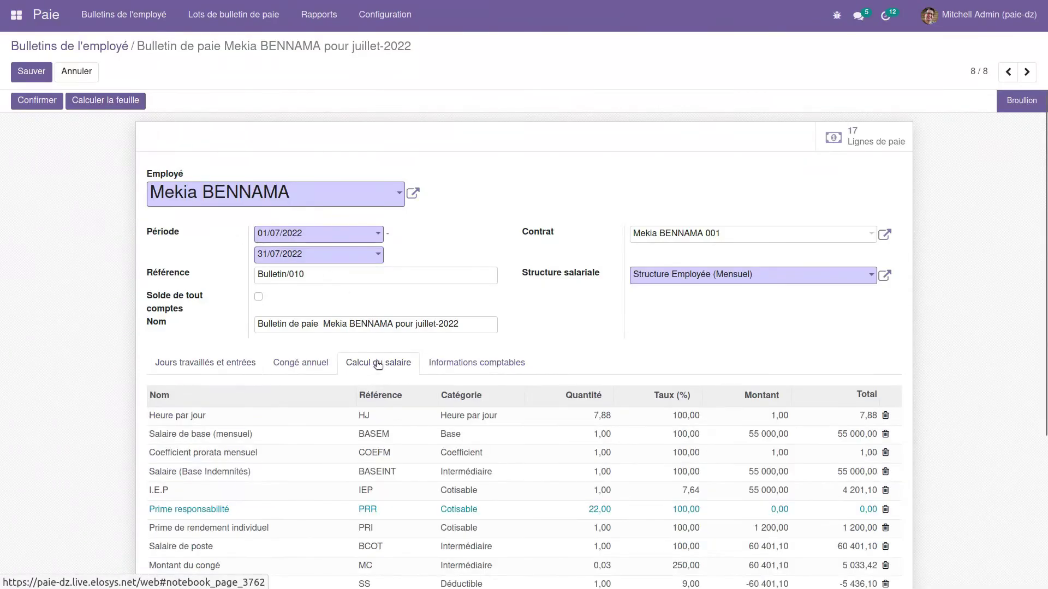
scroll(126, 309, "down", 3)
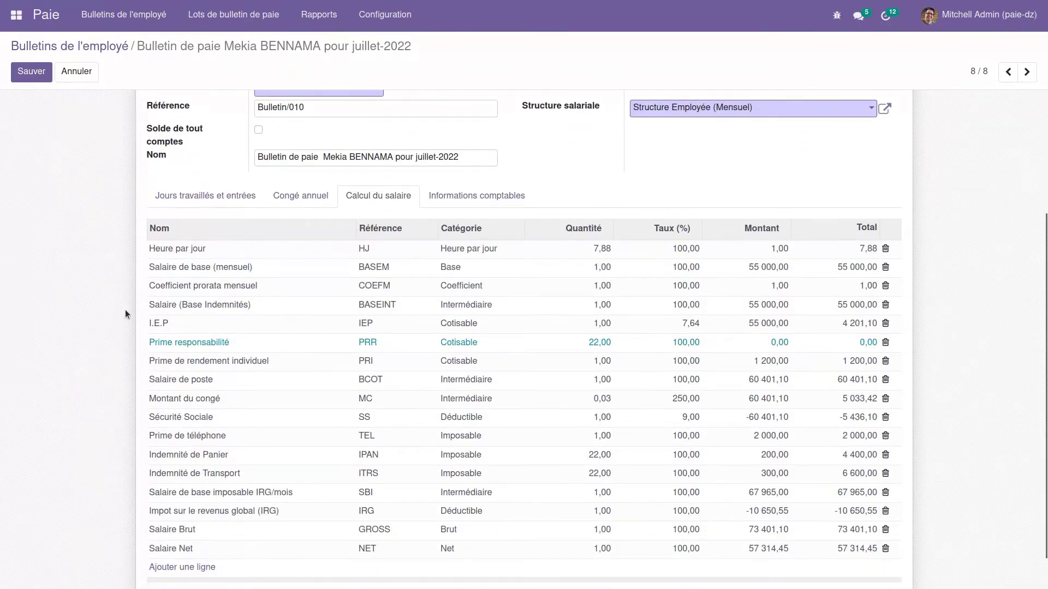
scroll(126, 309, "down", 1)
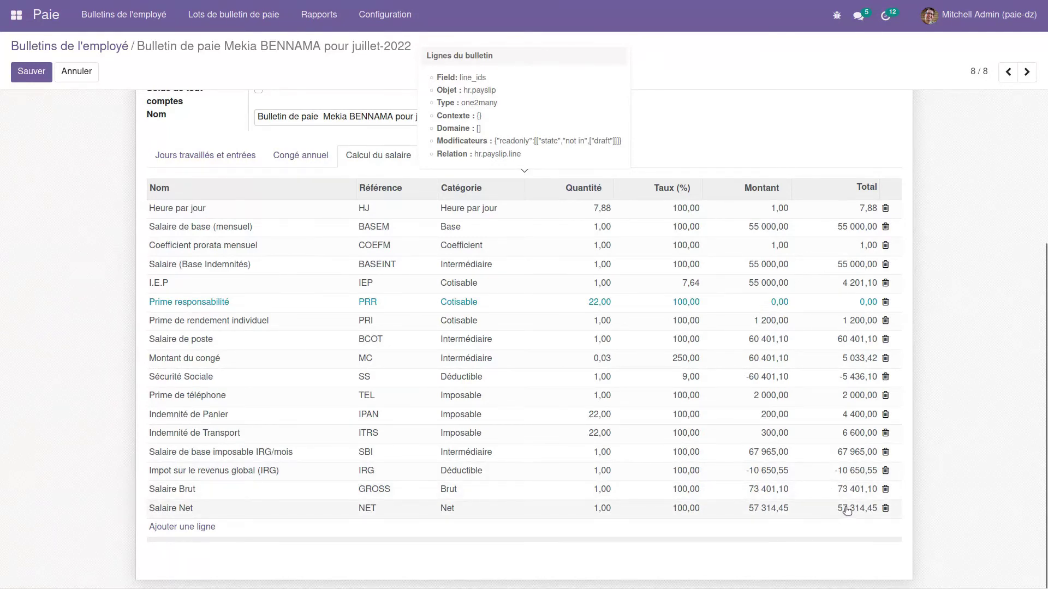
scroll(736, 431, "up", 3)
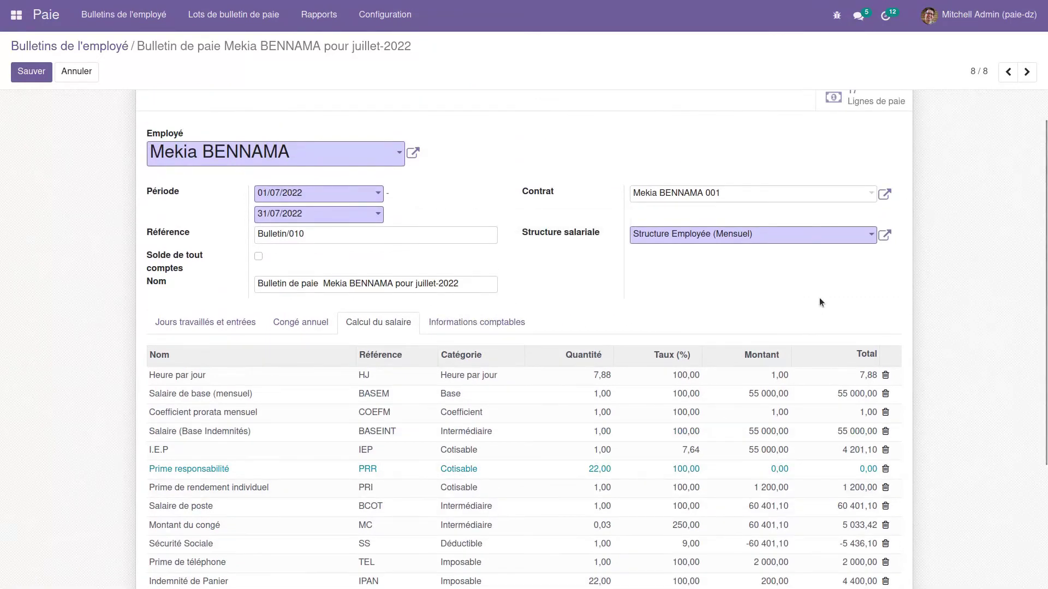
scroll(456, 328, "up", 1)
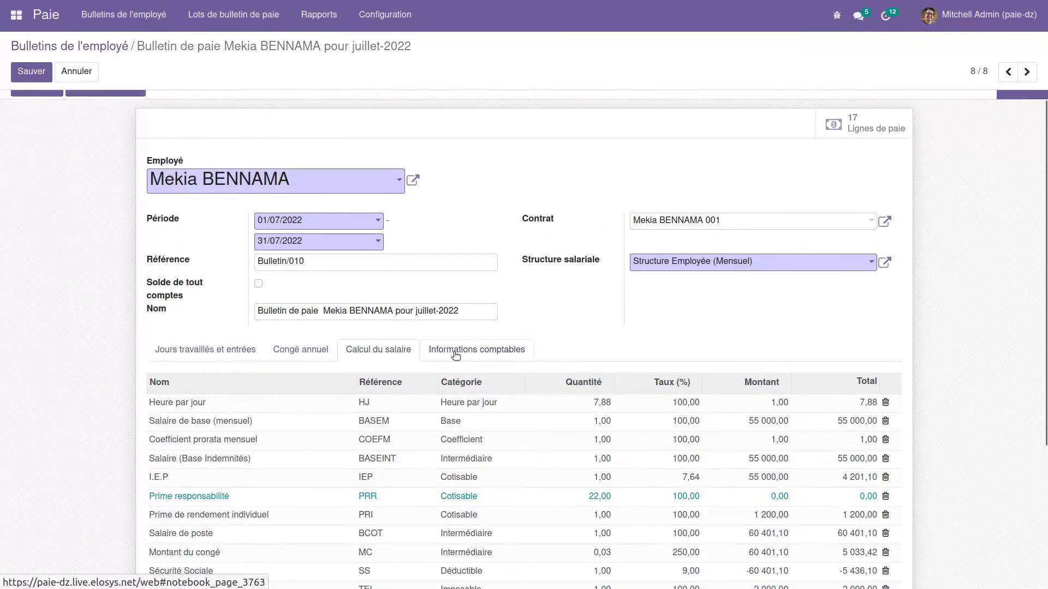
left_click(489, 355)
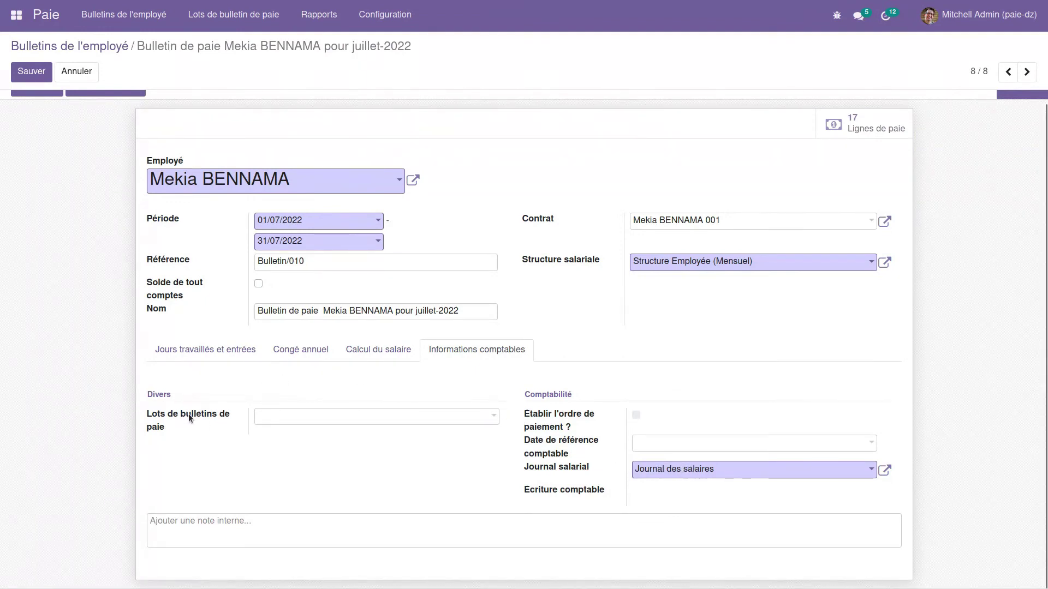
left_click(378, 350)
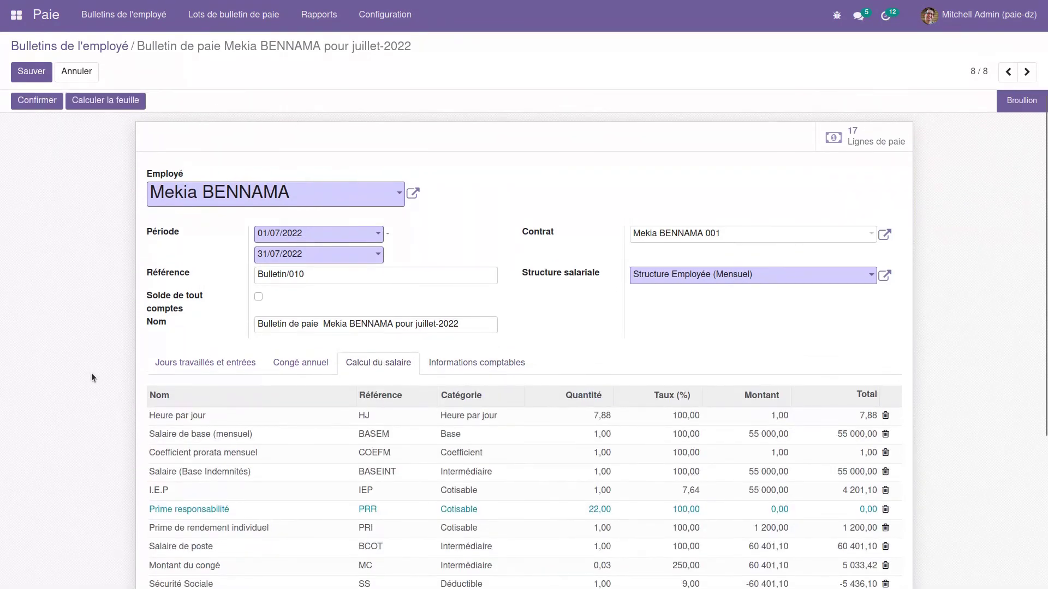
- Save the payslip and print it with the Bulletin de paie report
left_click(30, 71)
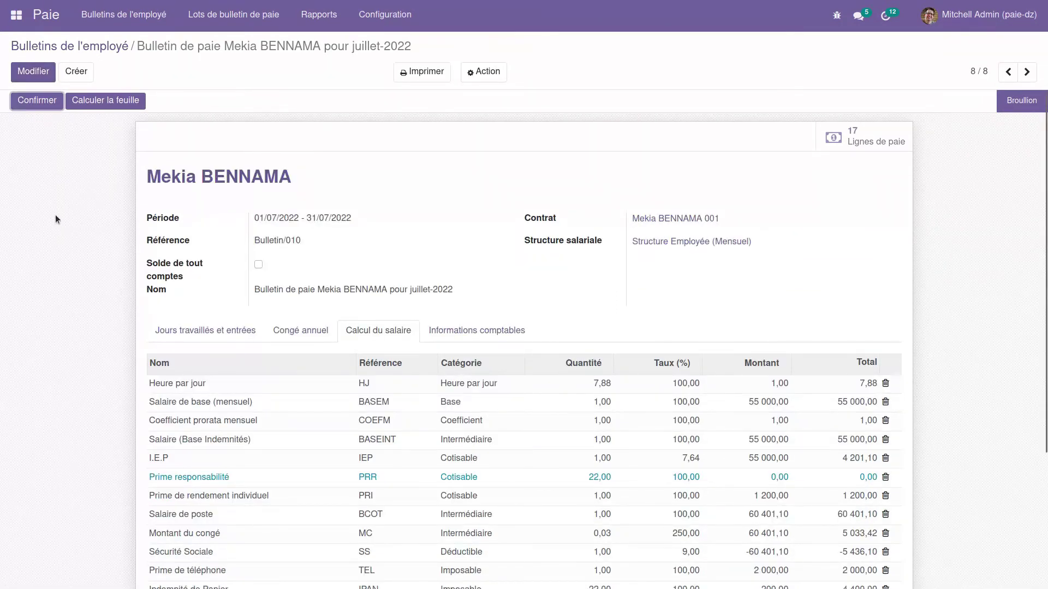
left_click(431, 77)
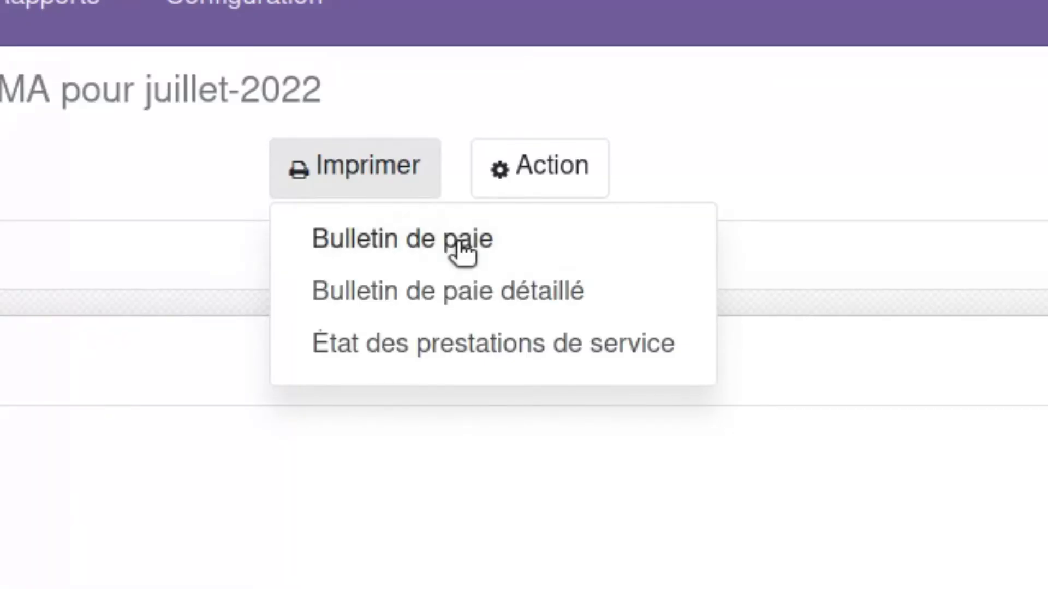
left_click(460, 247)
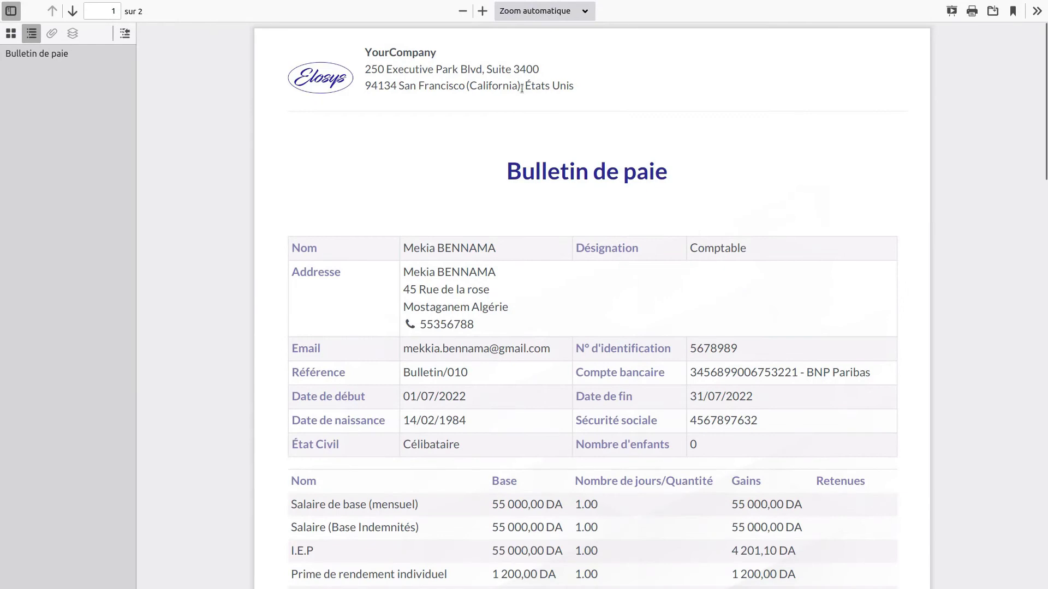
- Examine the printed payslip's employee details, salary lines, totals and signature area, and return to the payslip record
scroll(559, 183, "down", 5)
scroll(560, 182, "down", 10)
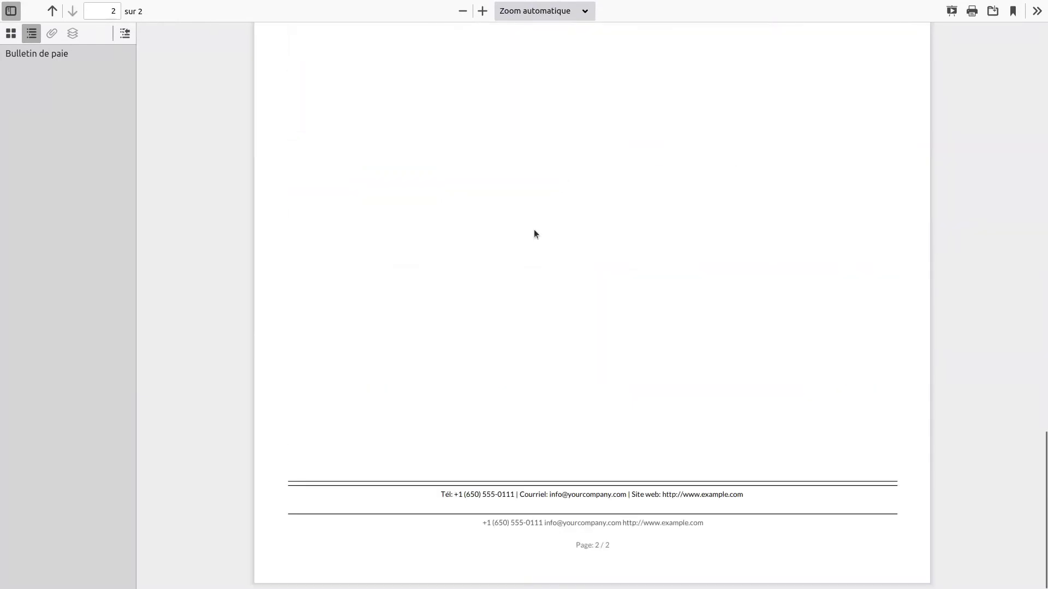
scroll(536, 470, "up", 12)
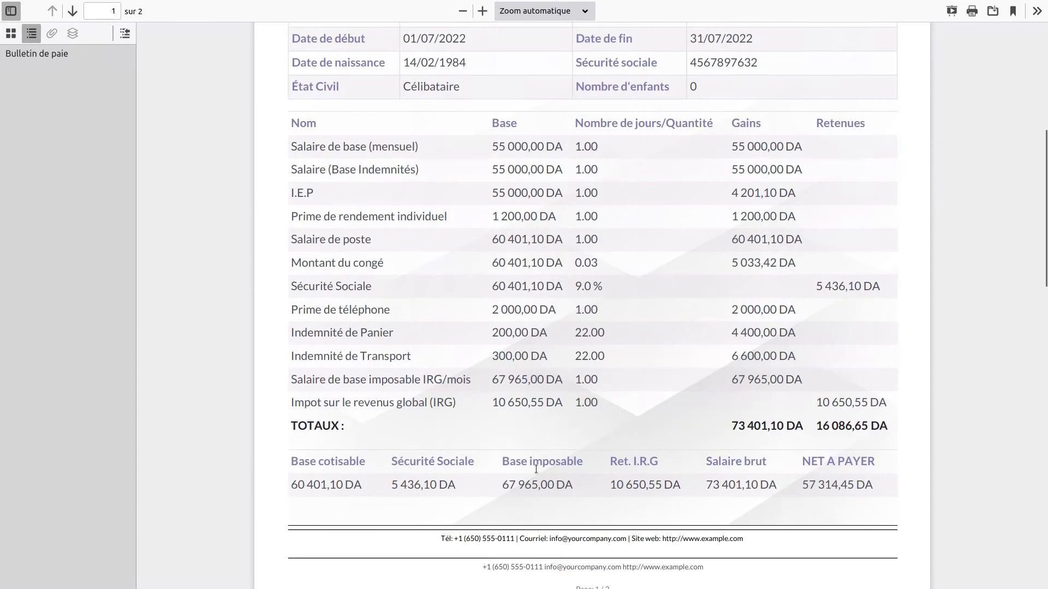
scroll(536, 469, "up", 2)
scroll(536, 469, "down", 1)
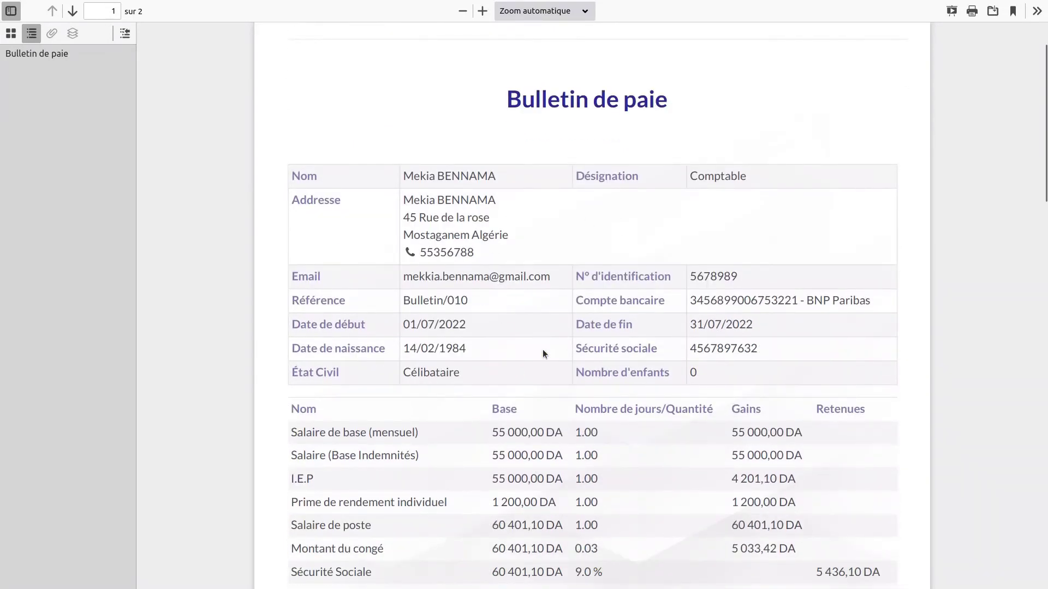
scroll(519, 275, "down", 2)
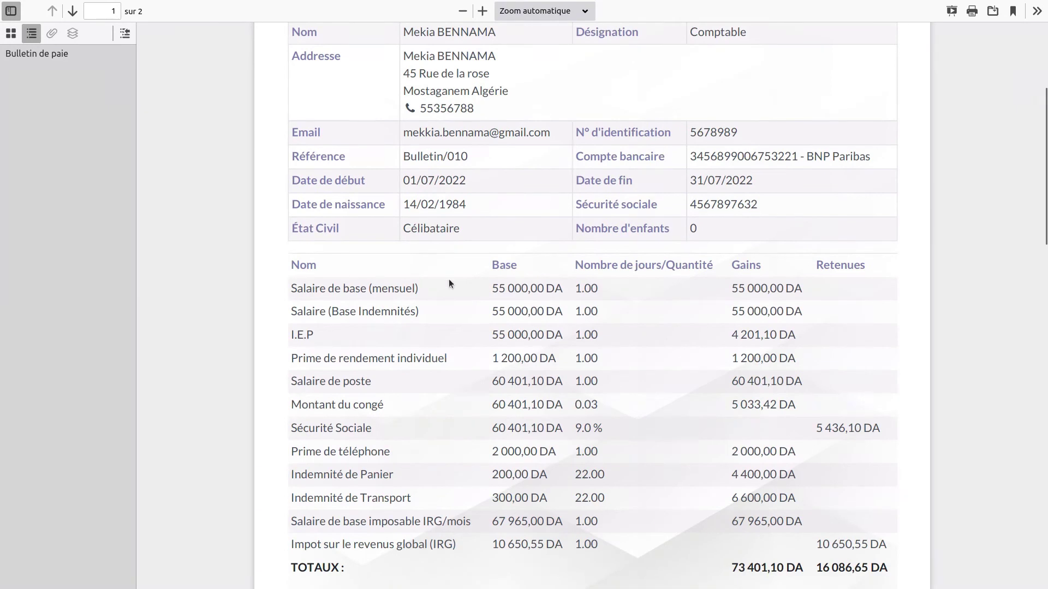
scroll(453, 327, "down", 1)
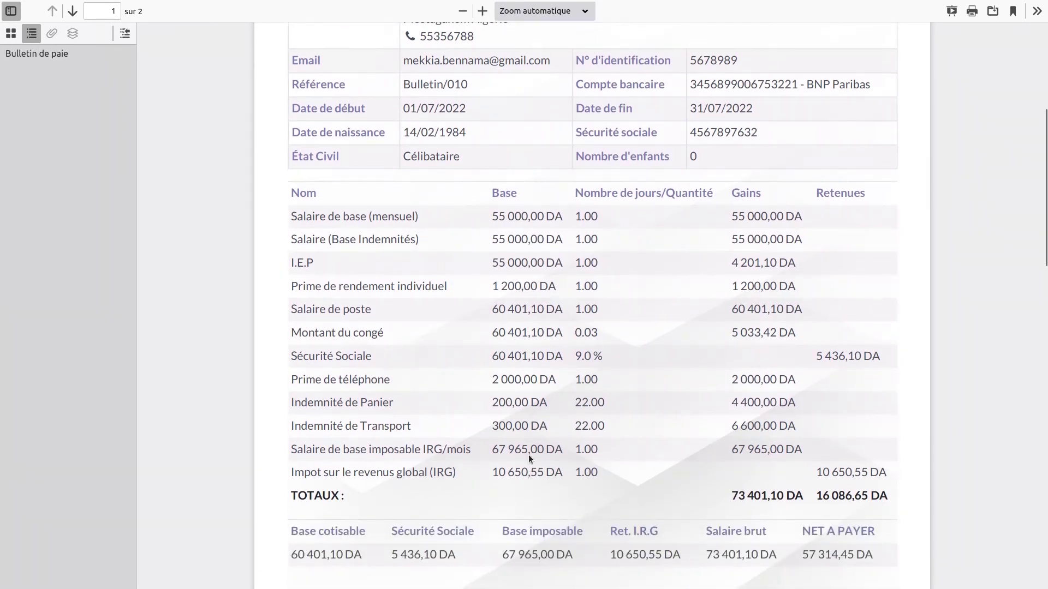
scroll(535, 433, "down", 3)
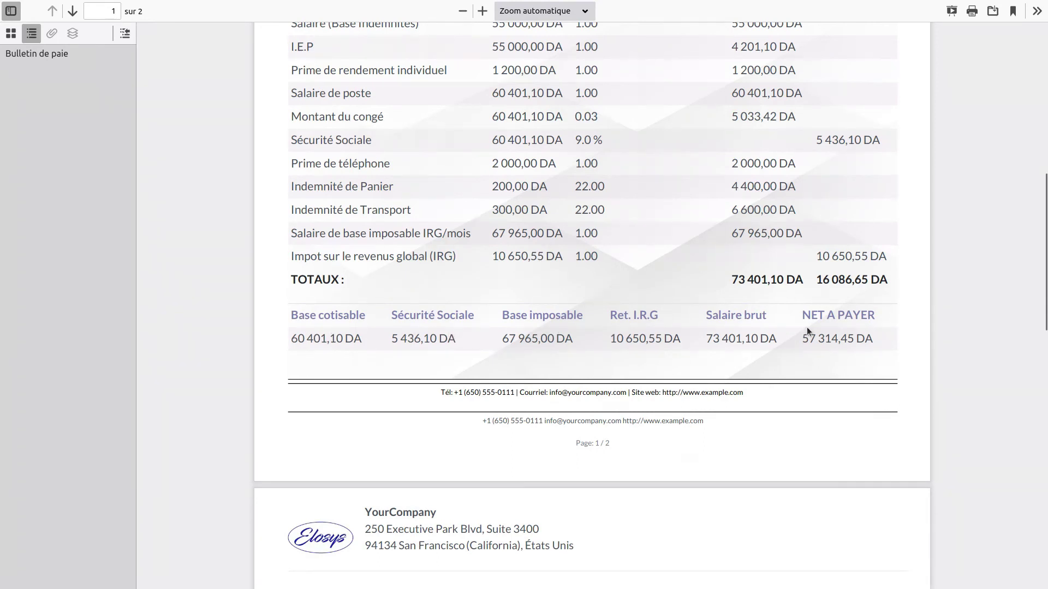
scroll(807, 328, "down", 4)
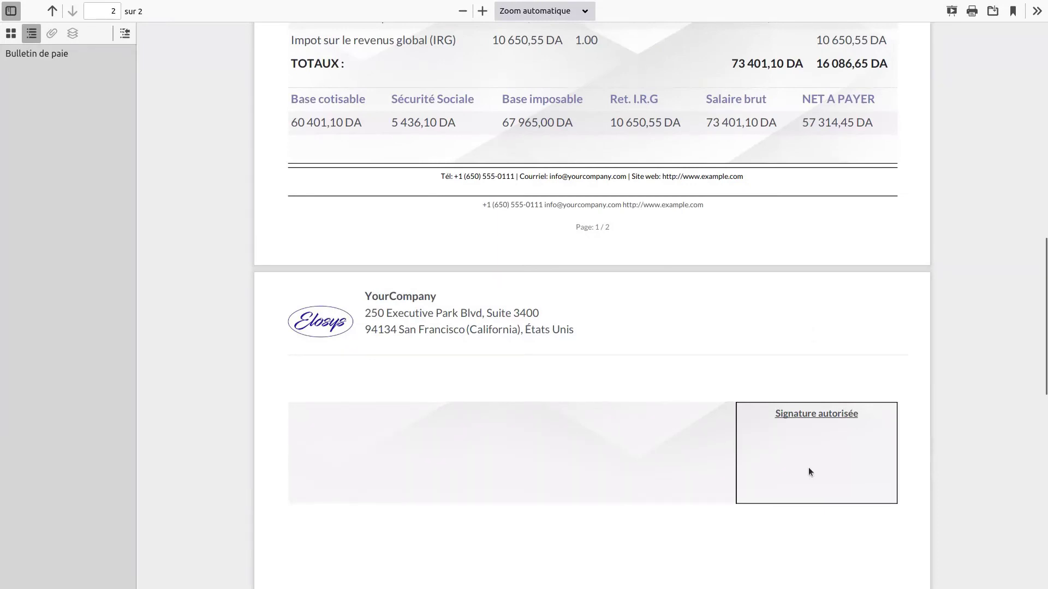
scroll(718, 317, "up", 9)
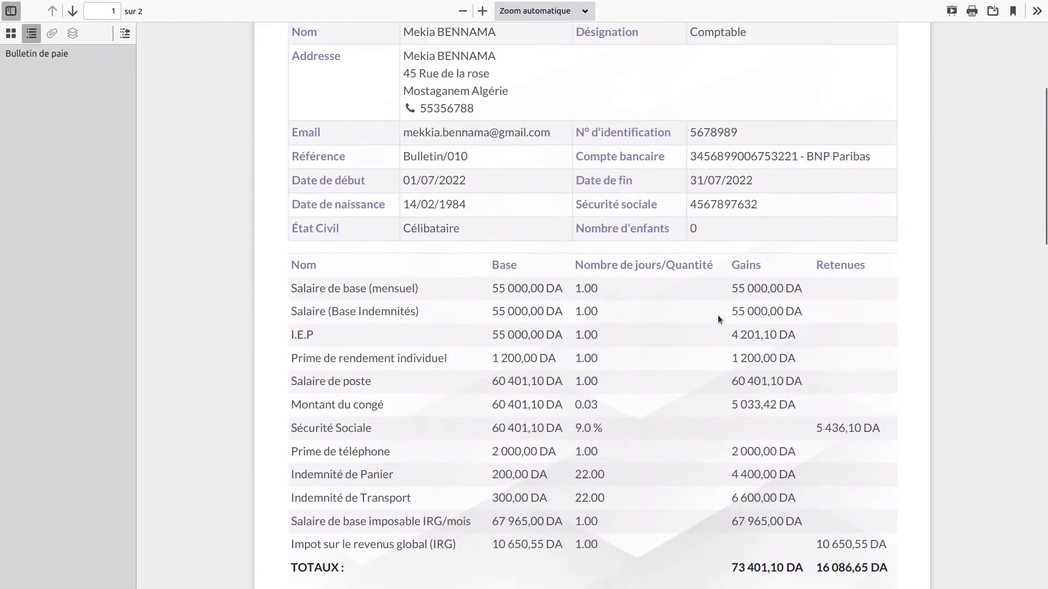
scroll(718, 317, "up", 4)
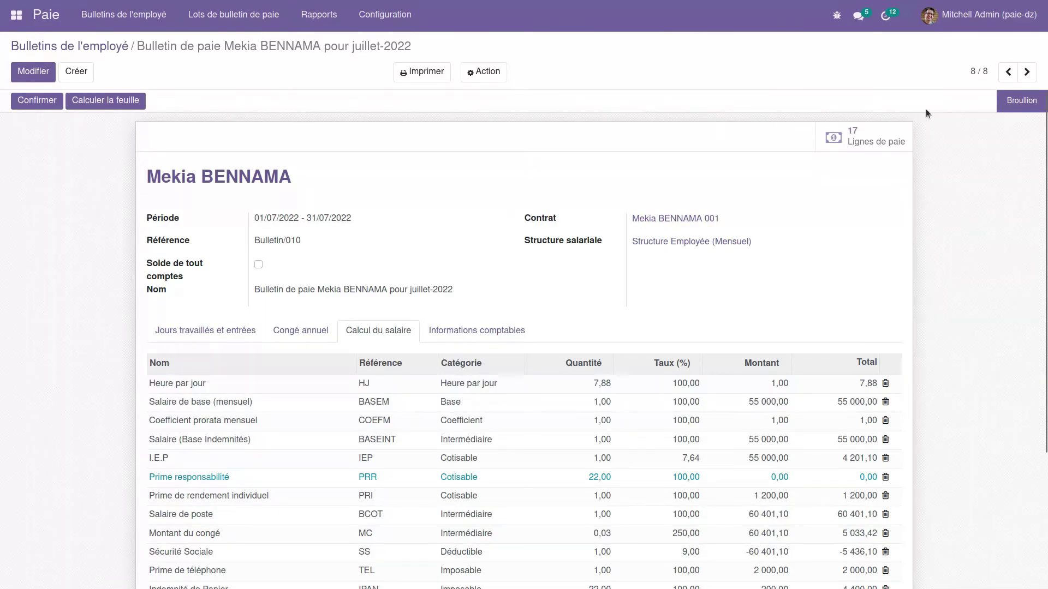
- Confirm the payslip, and cancel it back to draft
left_click(40, 104)
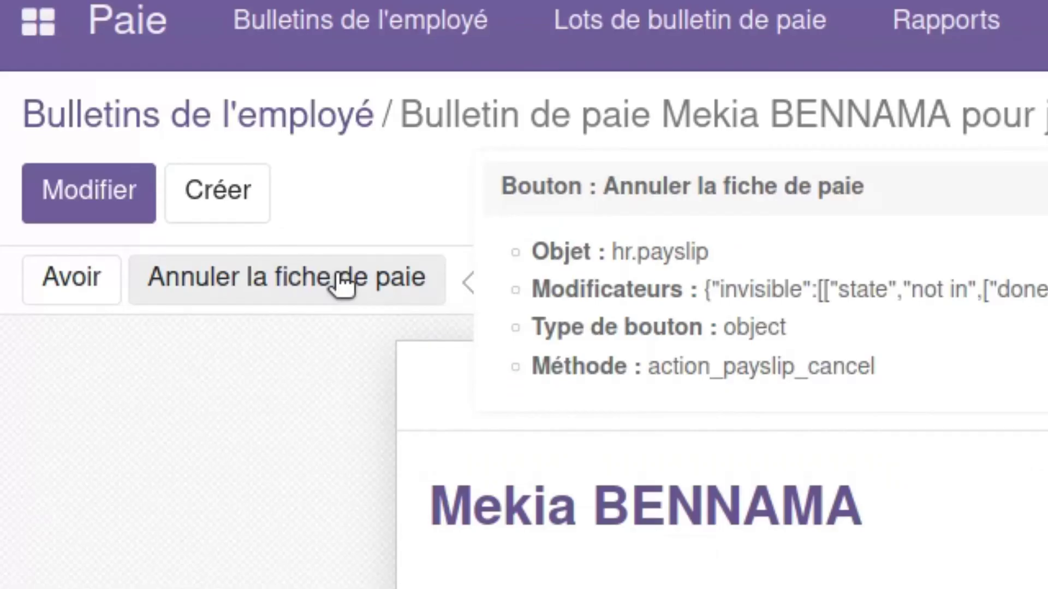
left_click(115, 99)
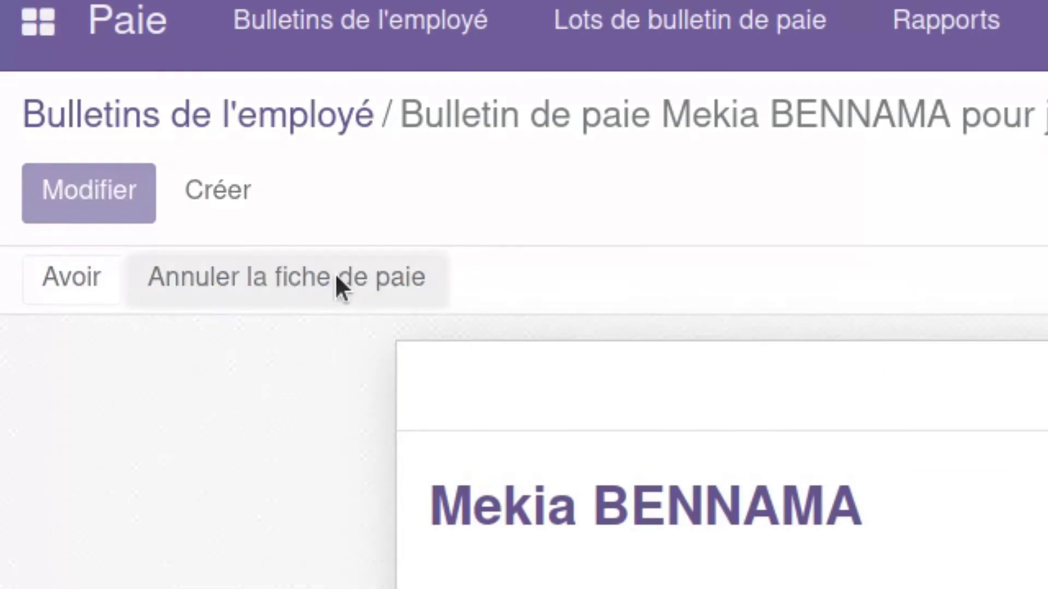
left_click(143, 281)
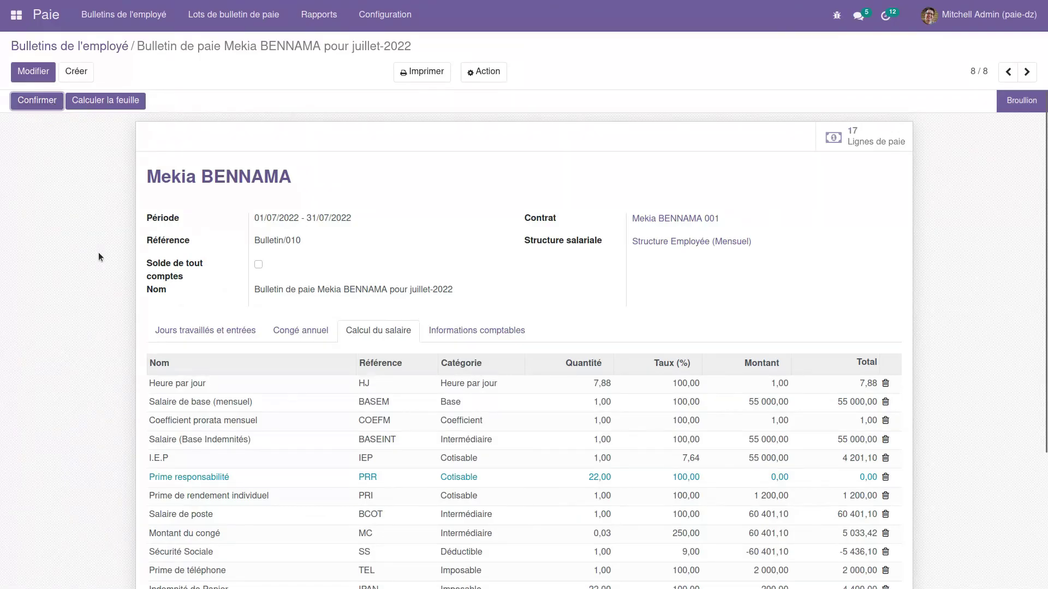
- View the payslip's worked days and other entries
left_click(186, 330)
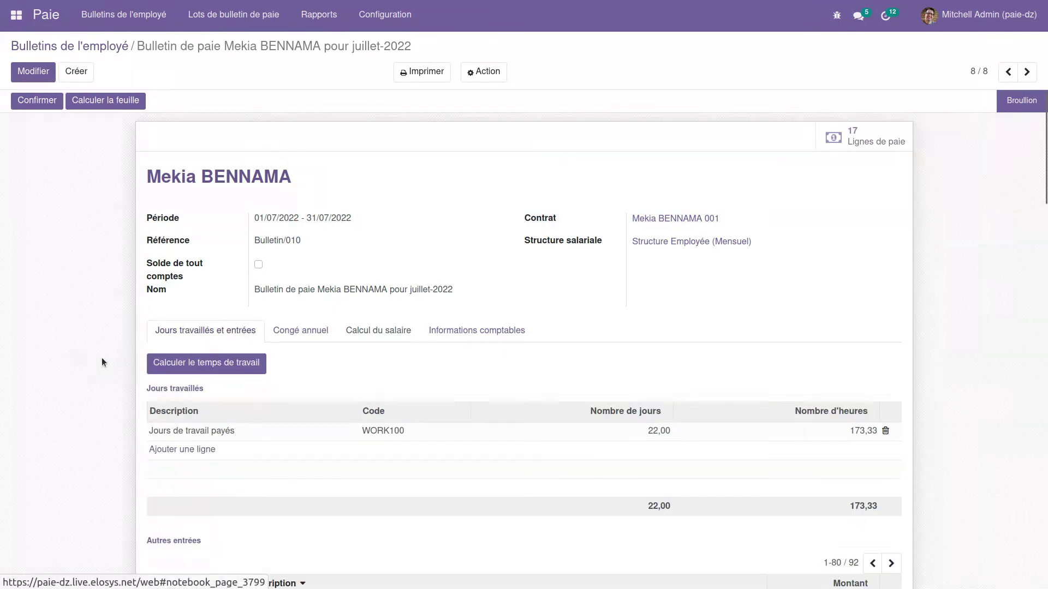
scroll(102, 362, "down", 5)
scroll(102, 362, "up", 5)
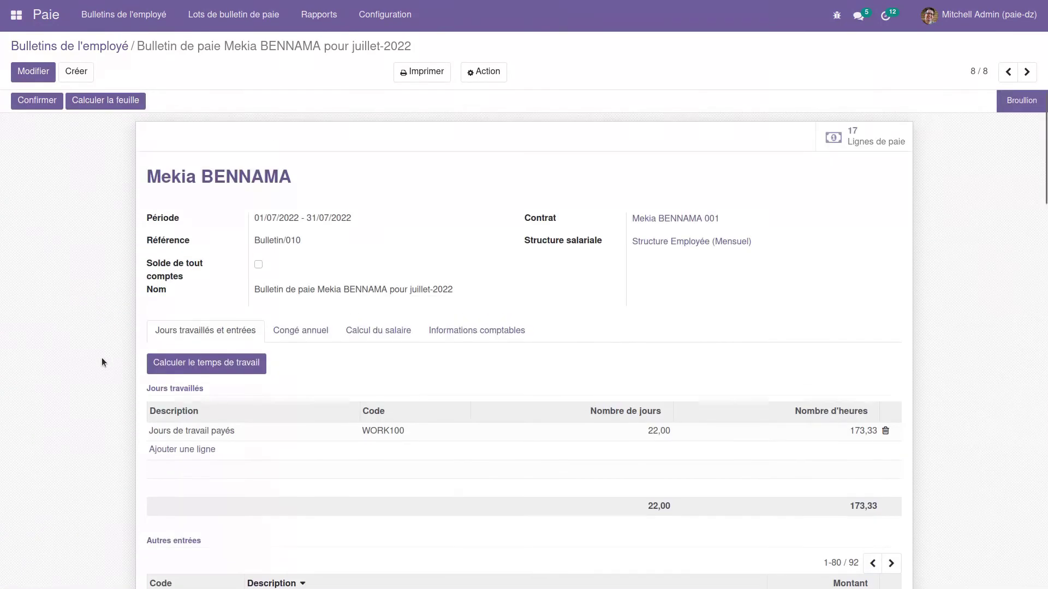